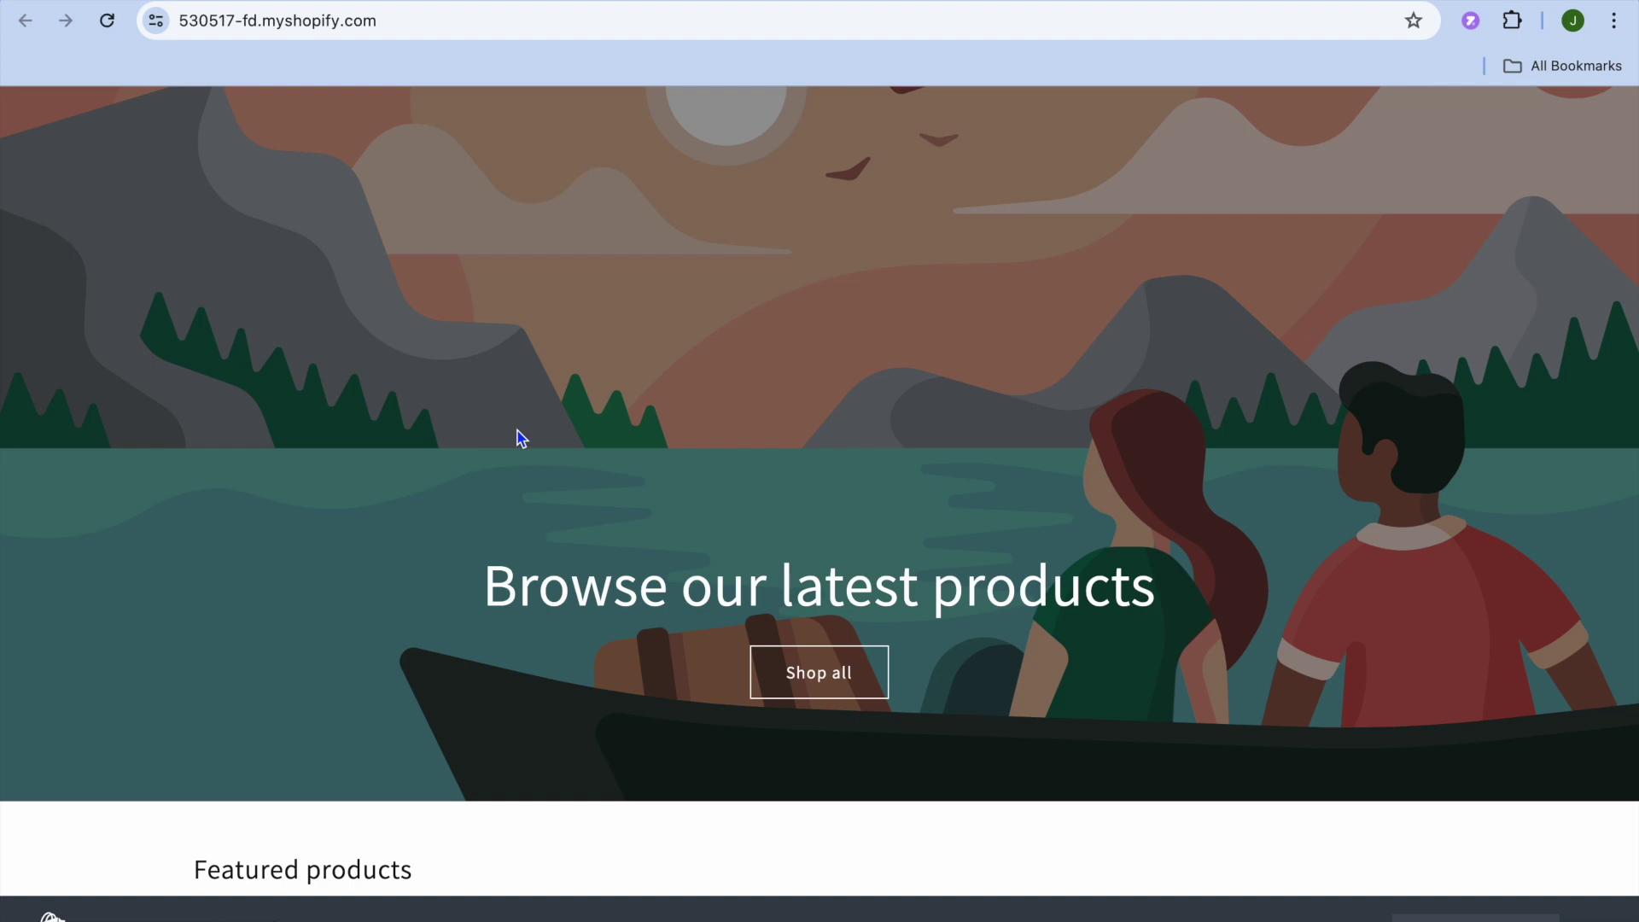
Step: Check the storefront's featured products, showing only TEST PRODUCT, then switch to the admin home
scroll(522, 437, down, 5)
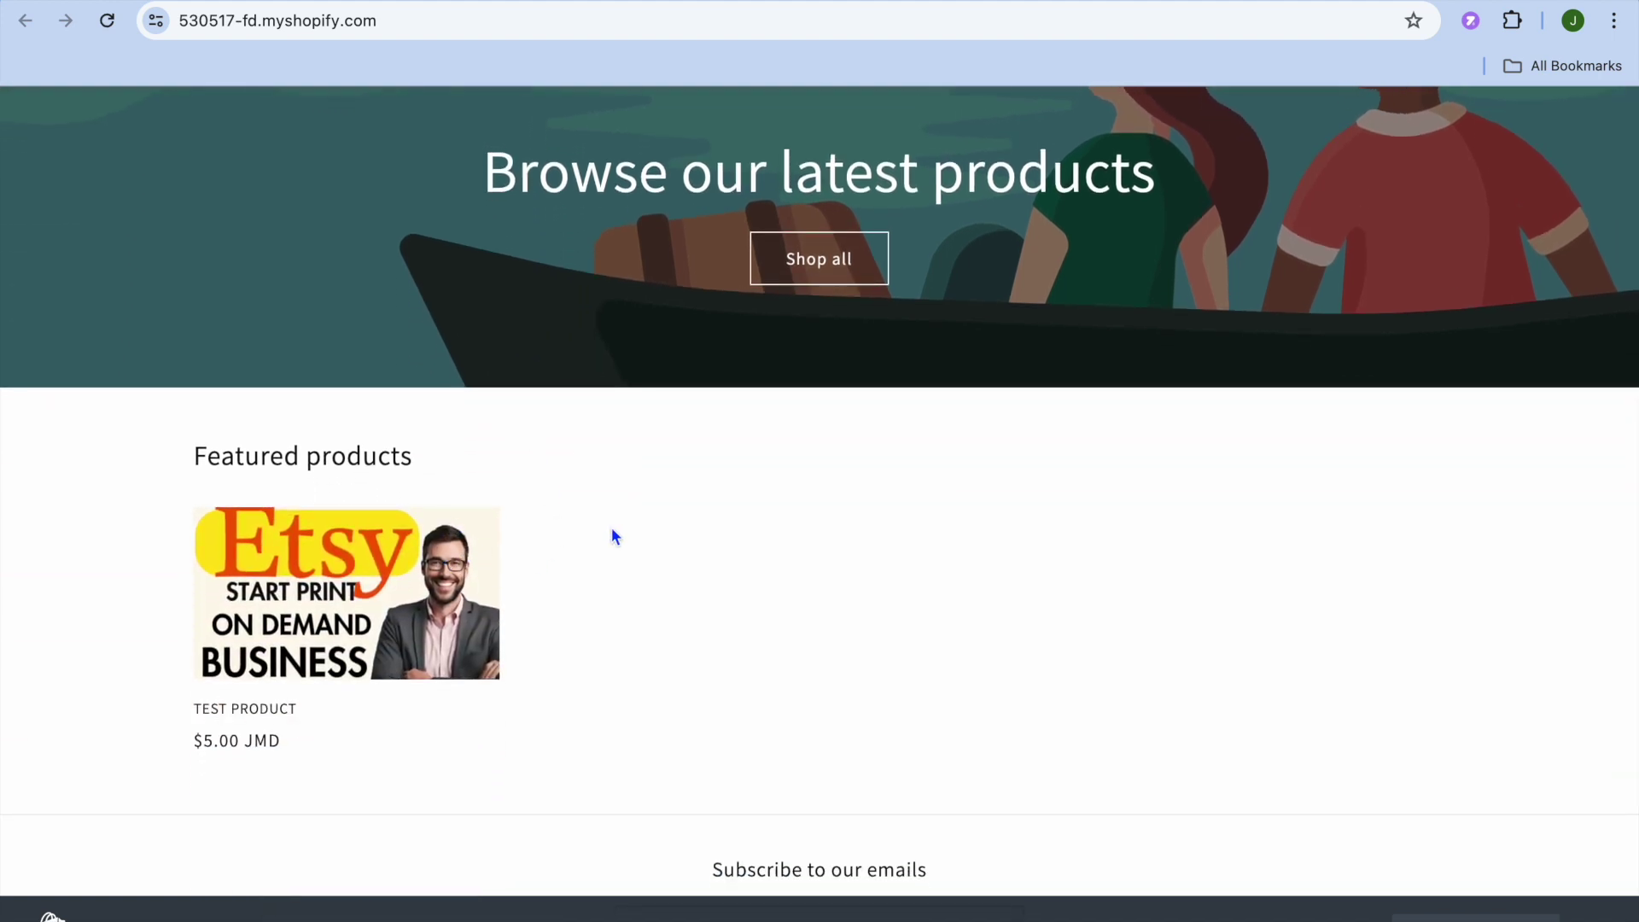
click(170, 2)
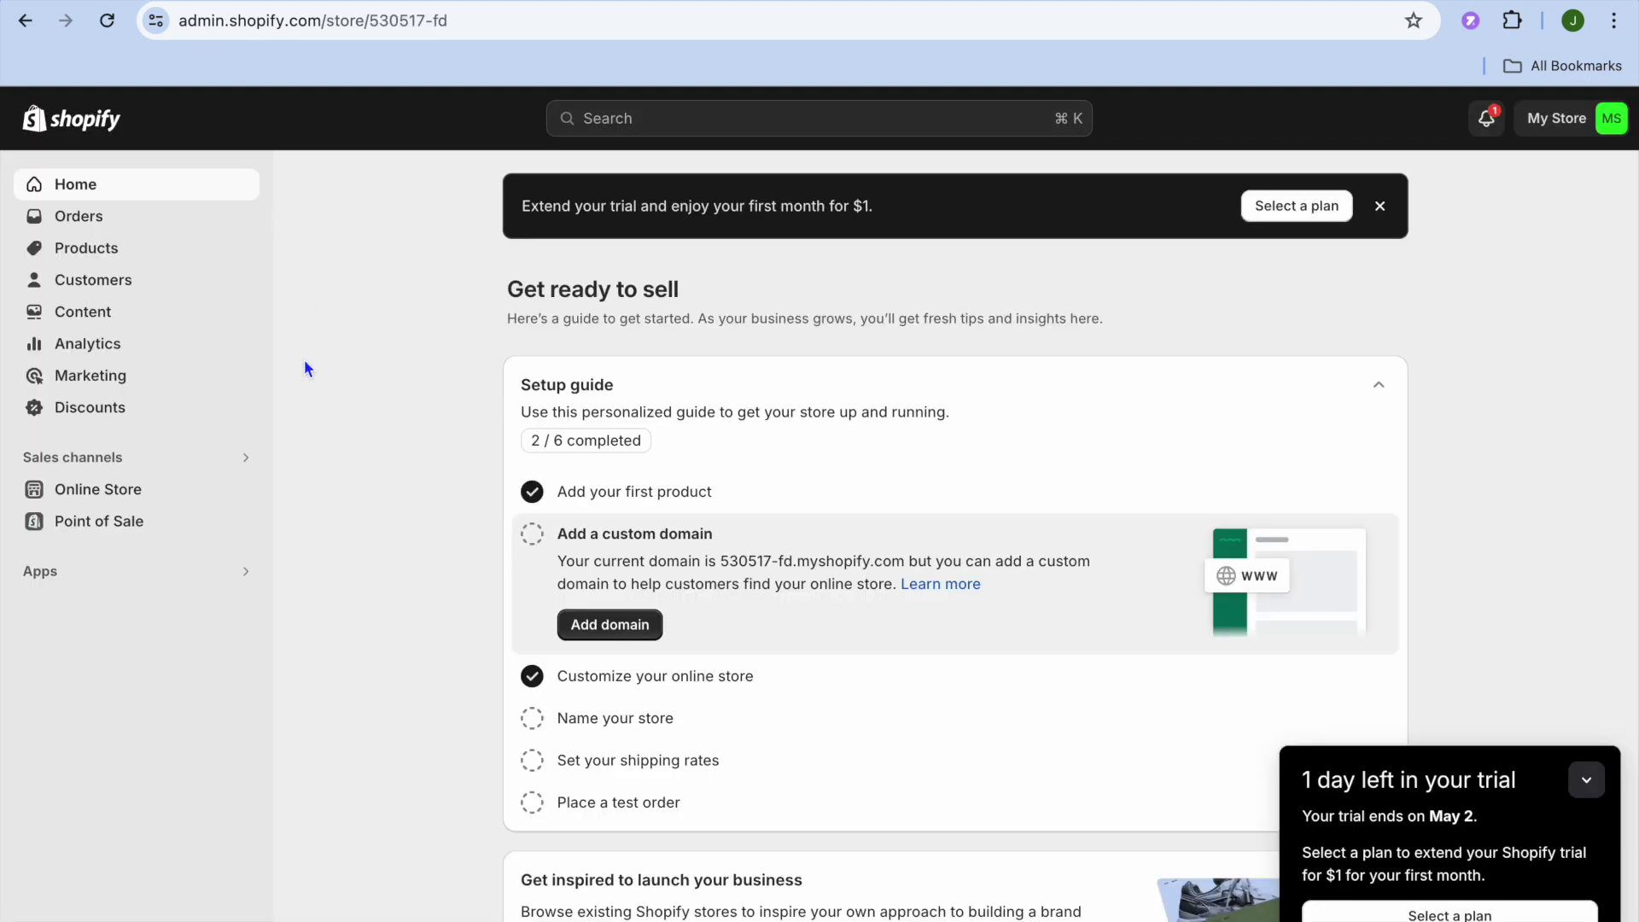
Step: Open Products > Collections, confirm Home page holds only TEST PRODUCT, and return to the list
click(141, 261)
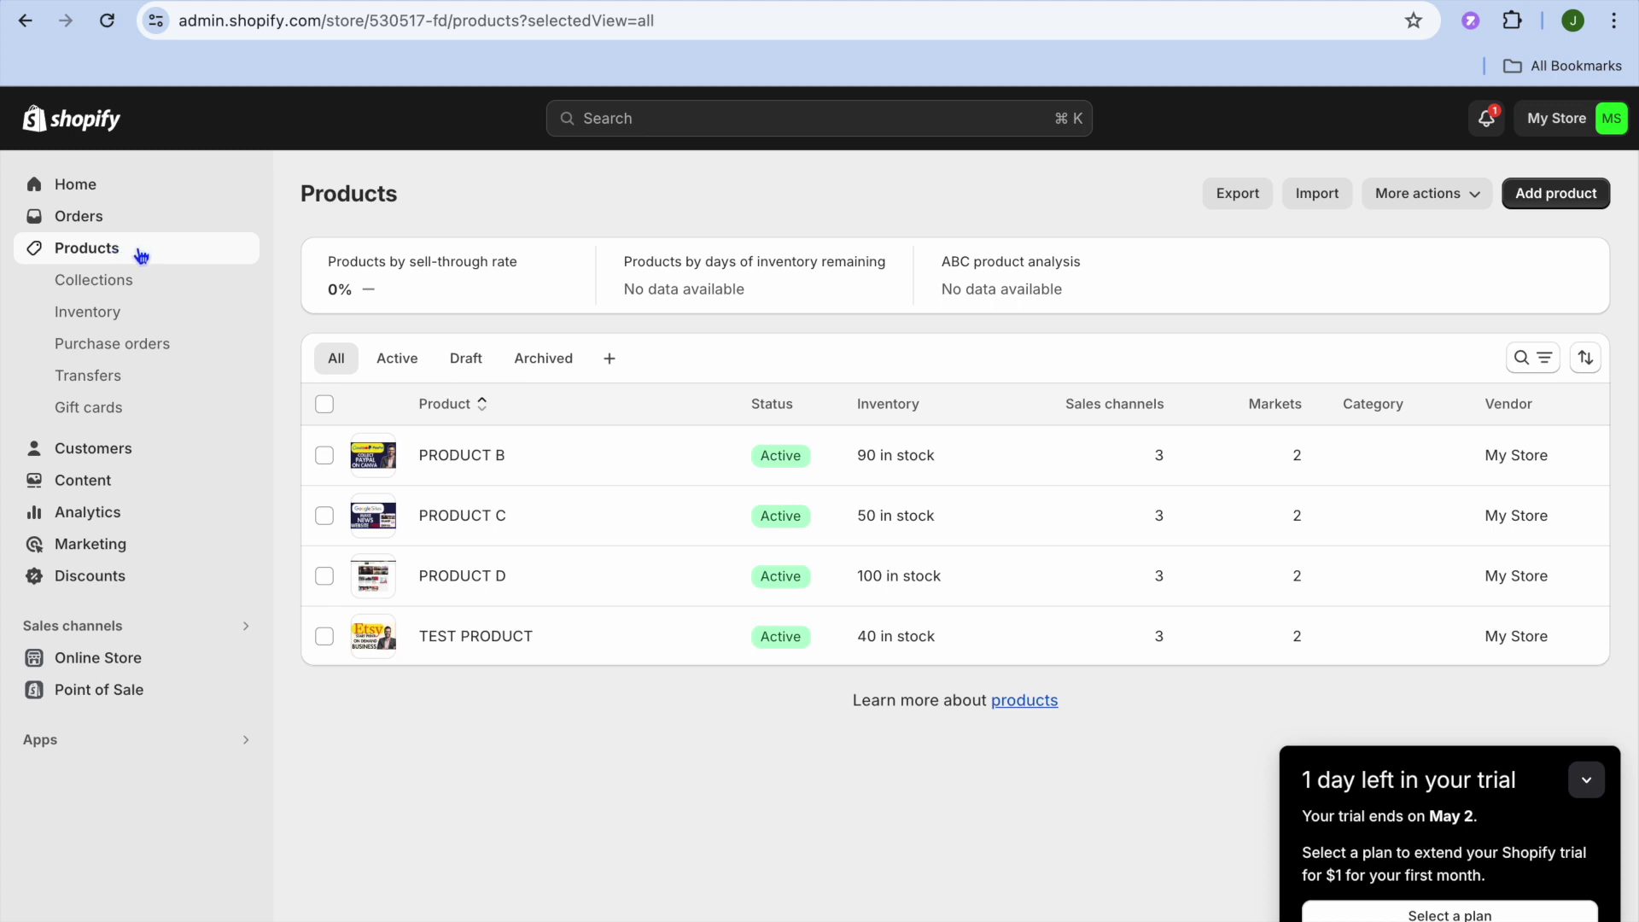
click(128, 284)
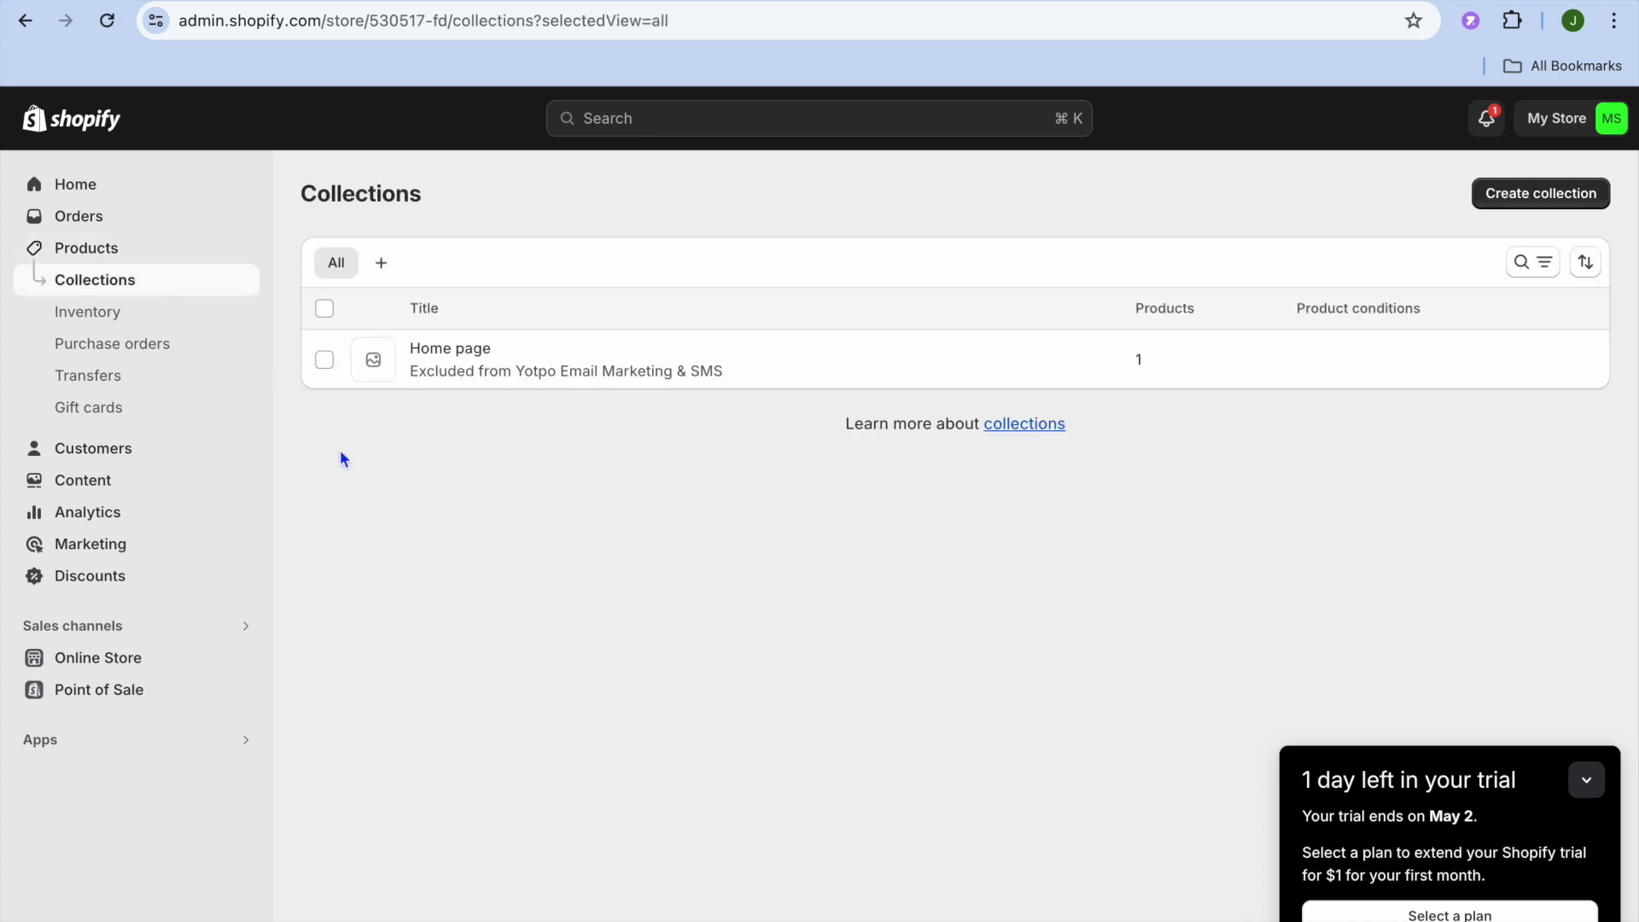
click(489, 353)
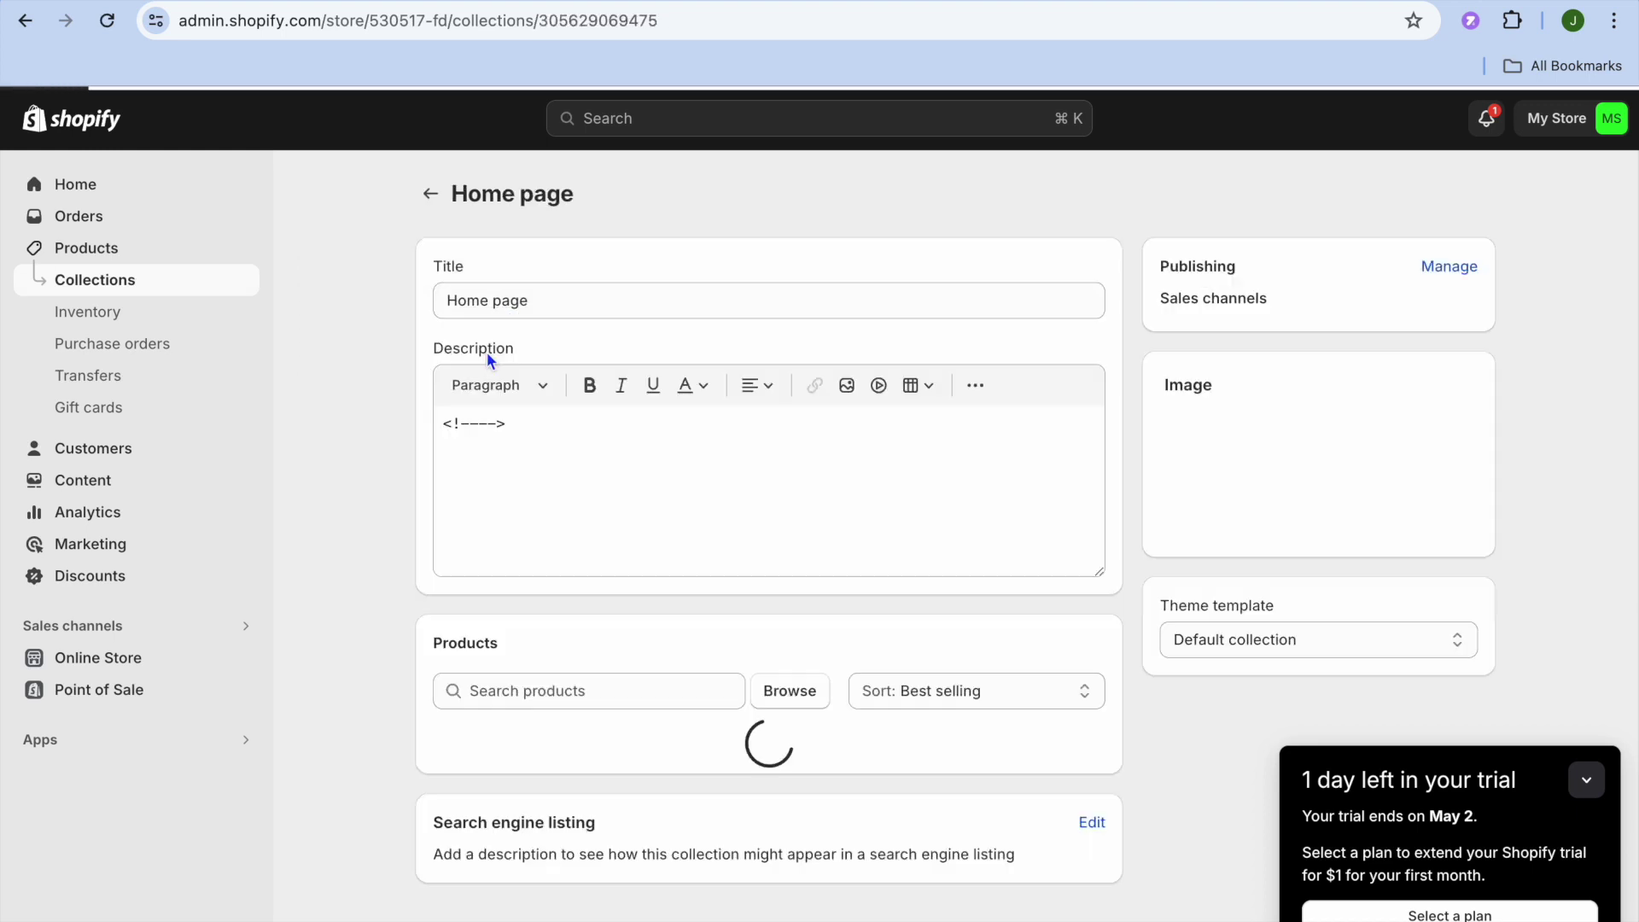
scroll(672, 576, down, 1)
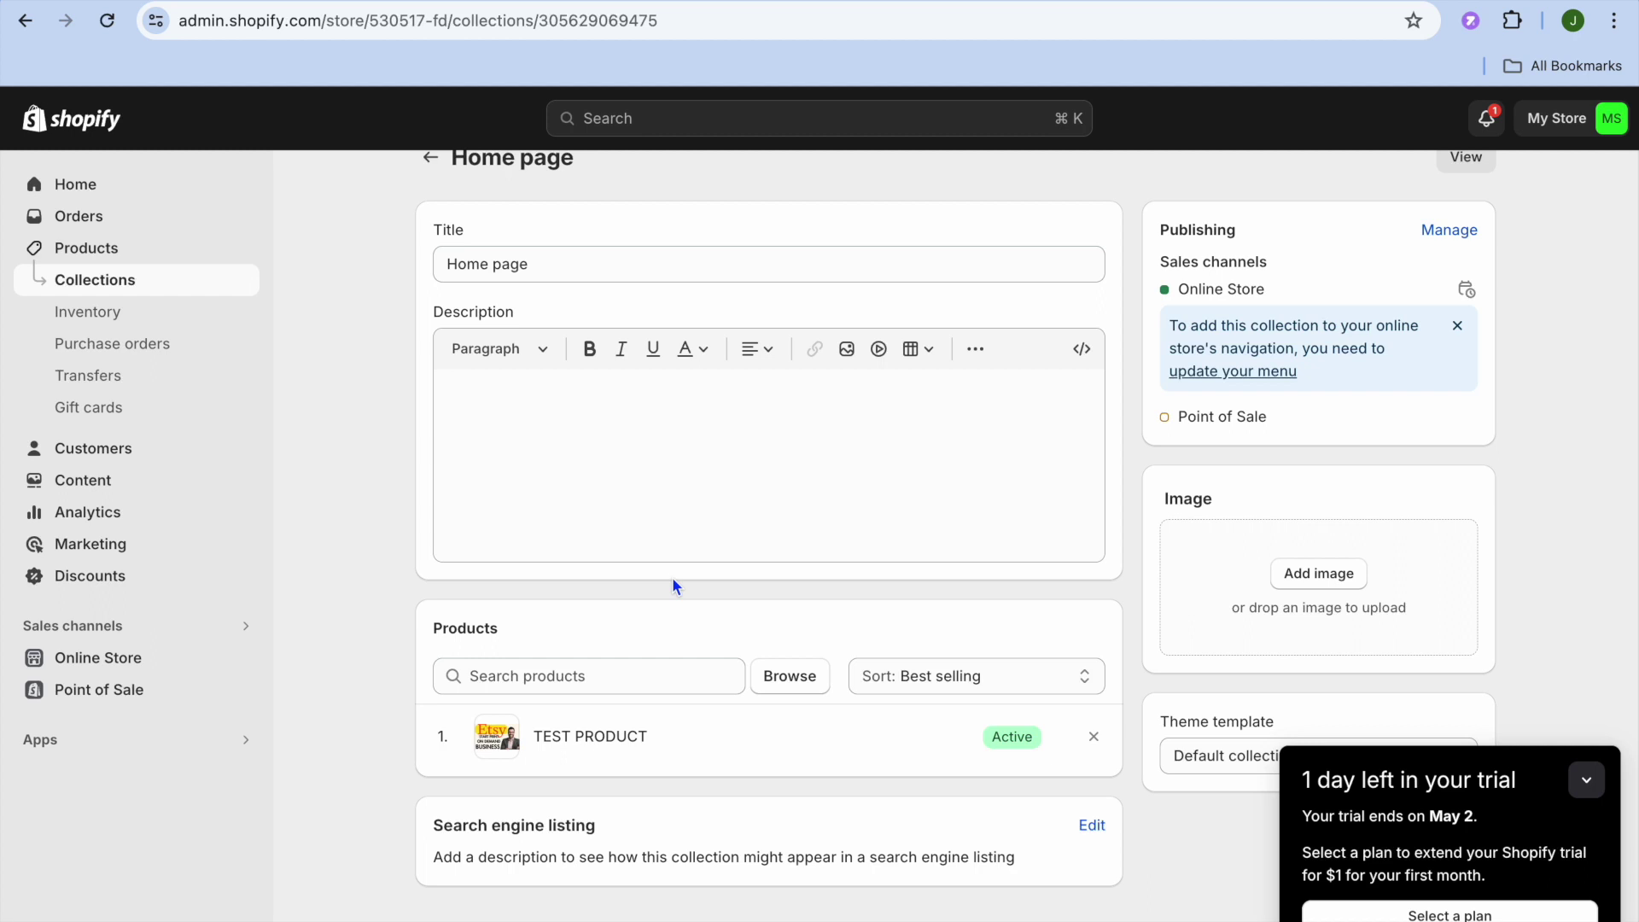
click(432, 160)
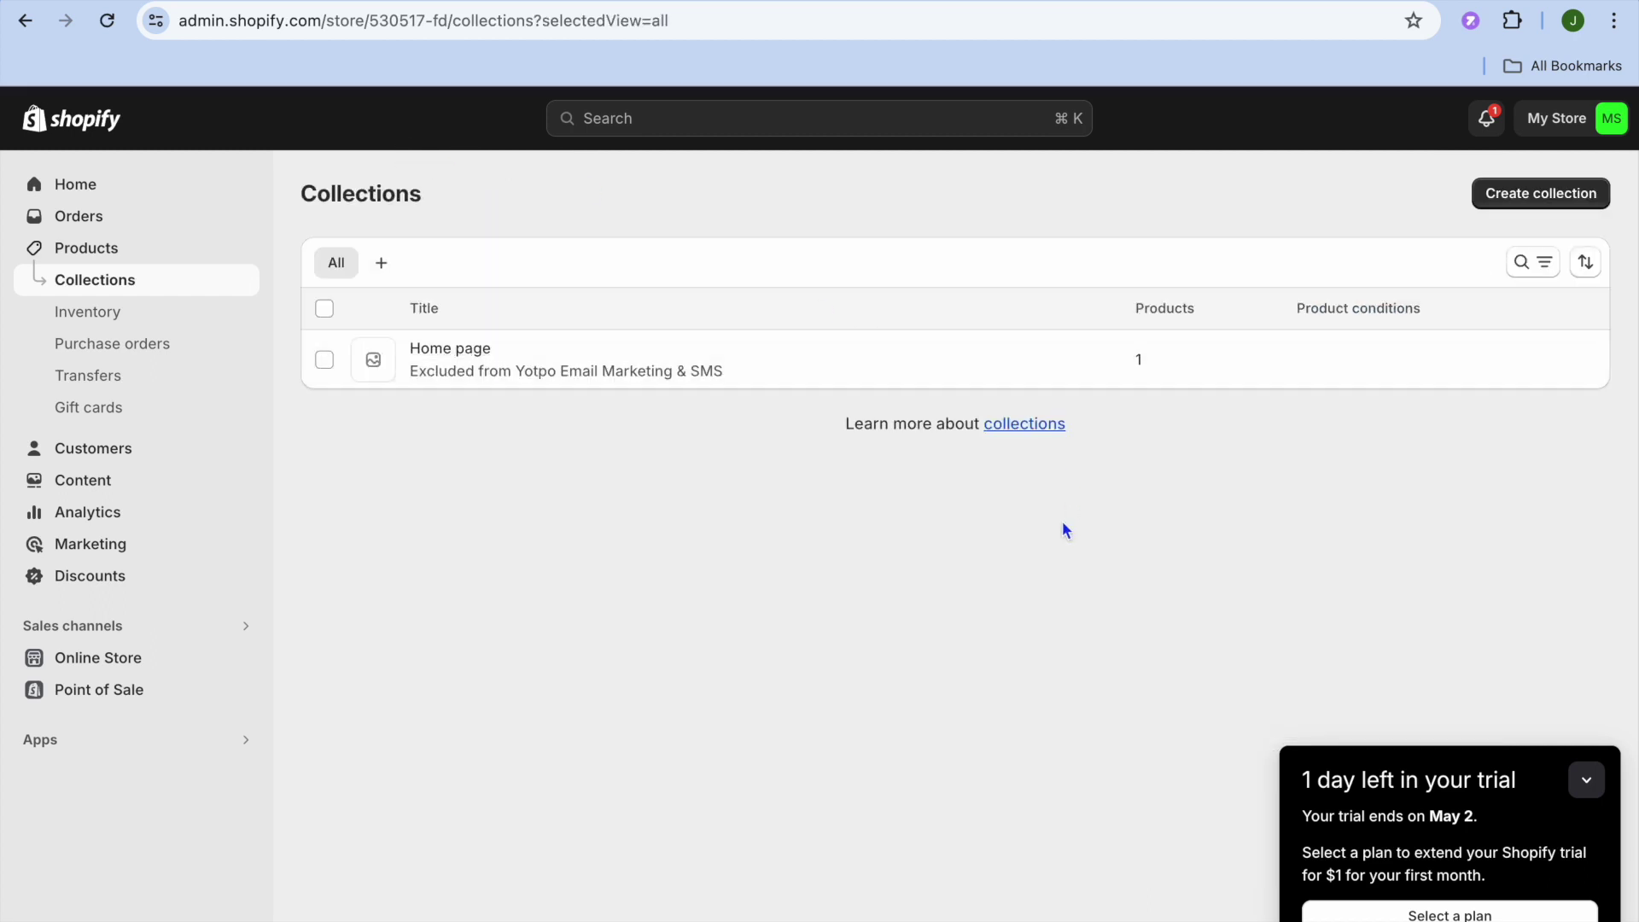
Step: Create a manual collection titled 'TEST' and save it
click(1505, 195)
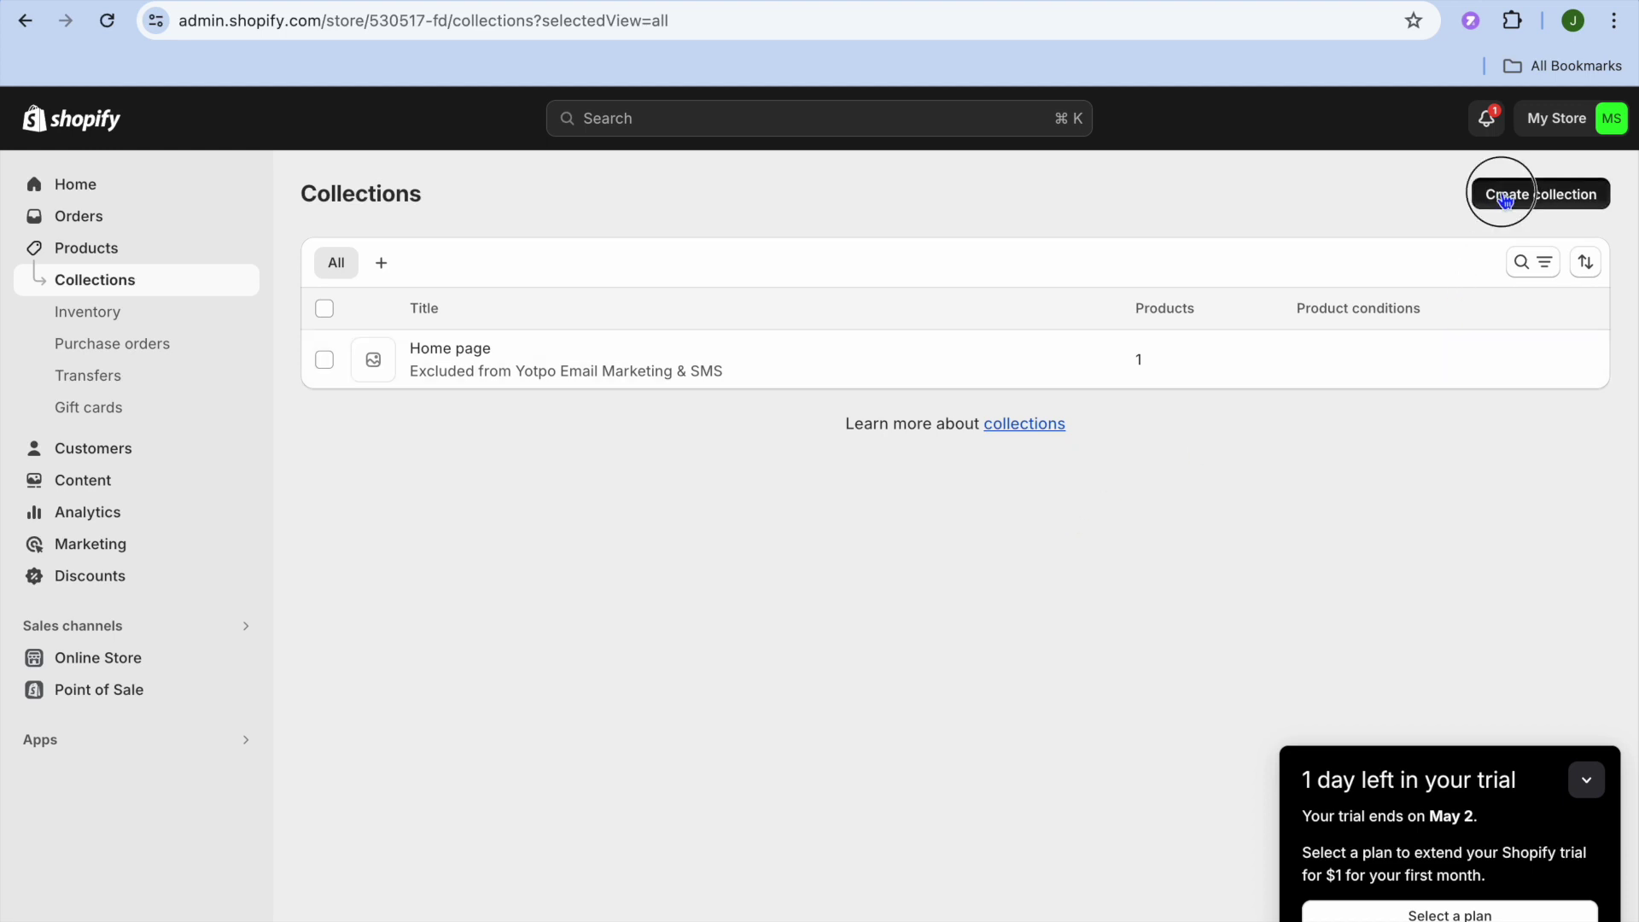
click(707, 305)
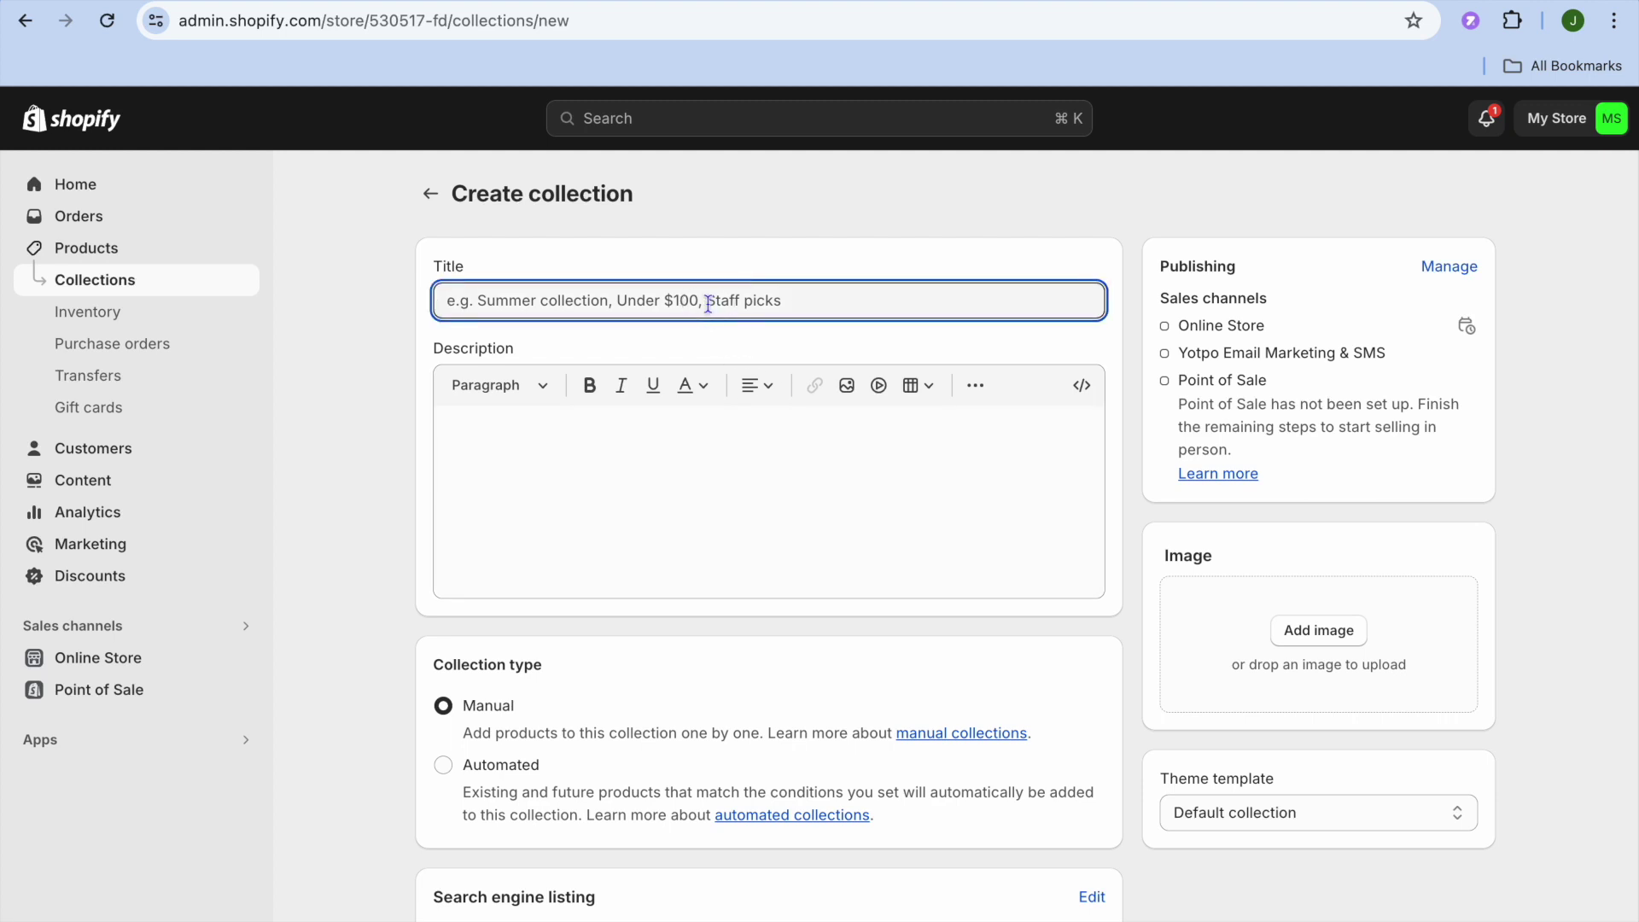
text(T)
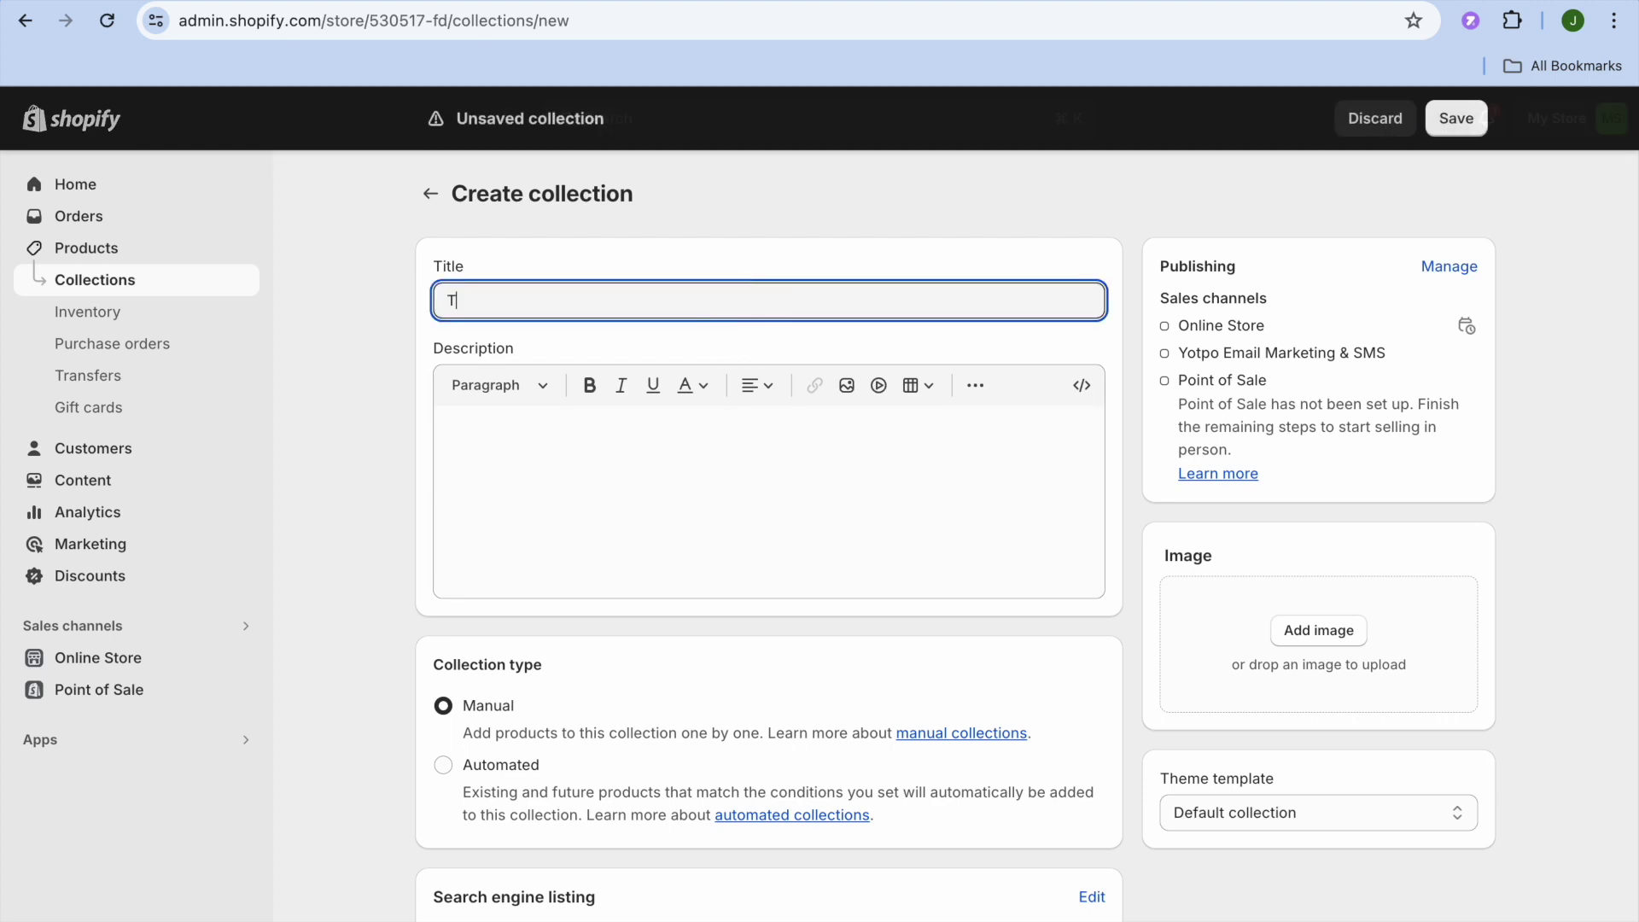
text(EST)
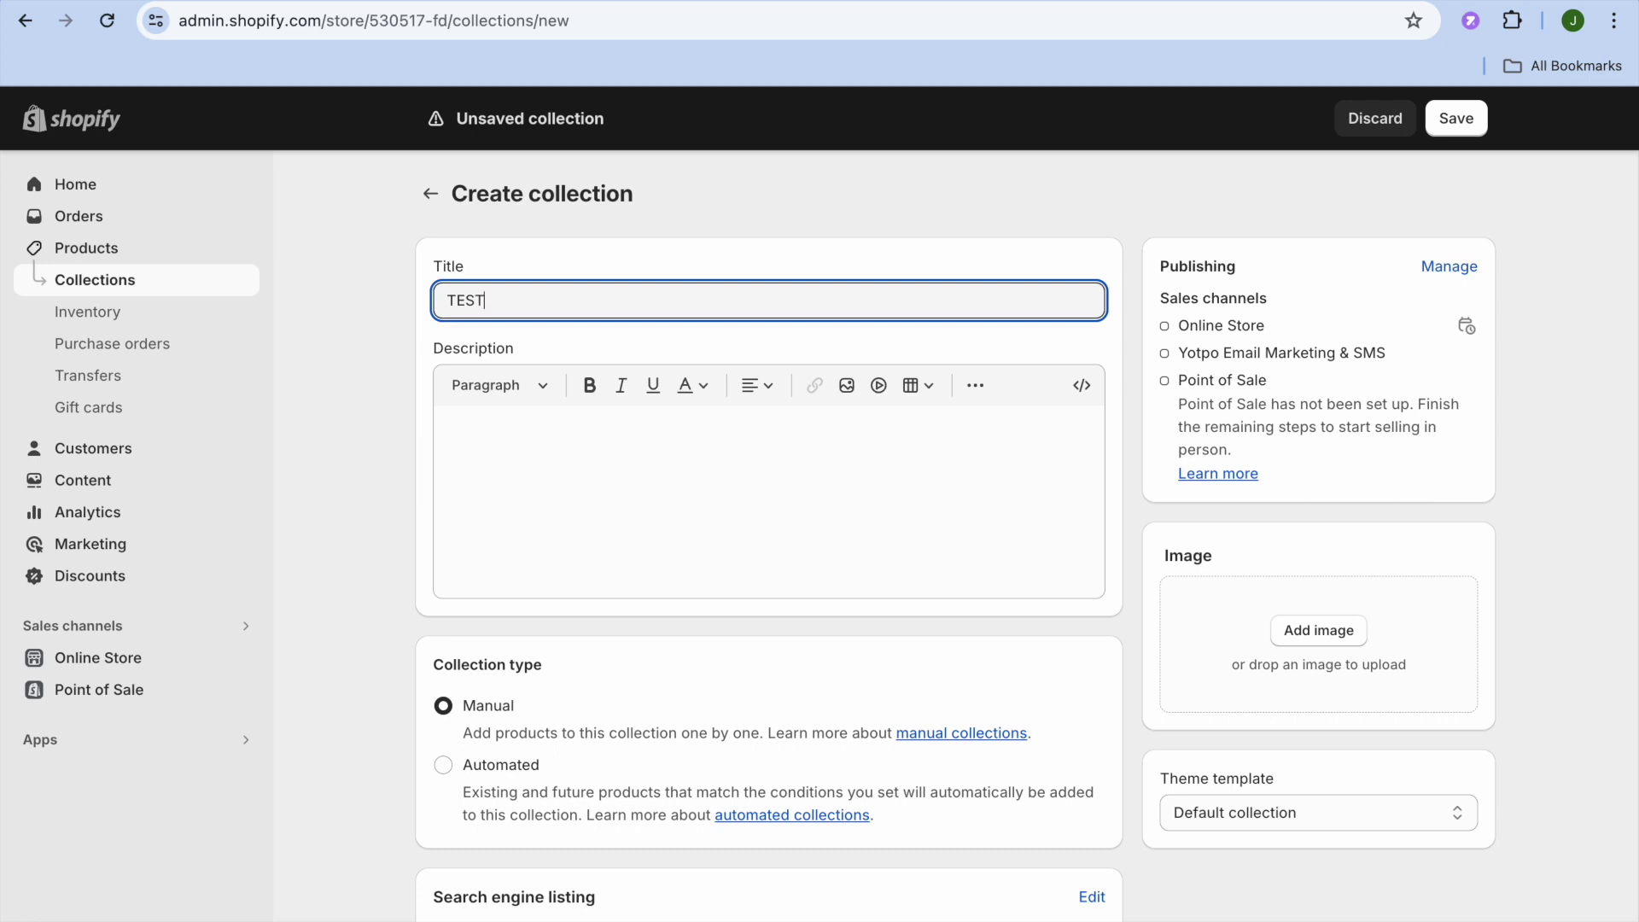
scroll(834, 458, down, 1)
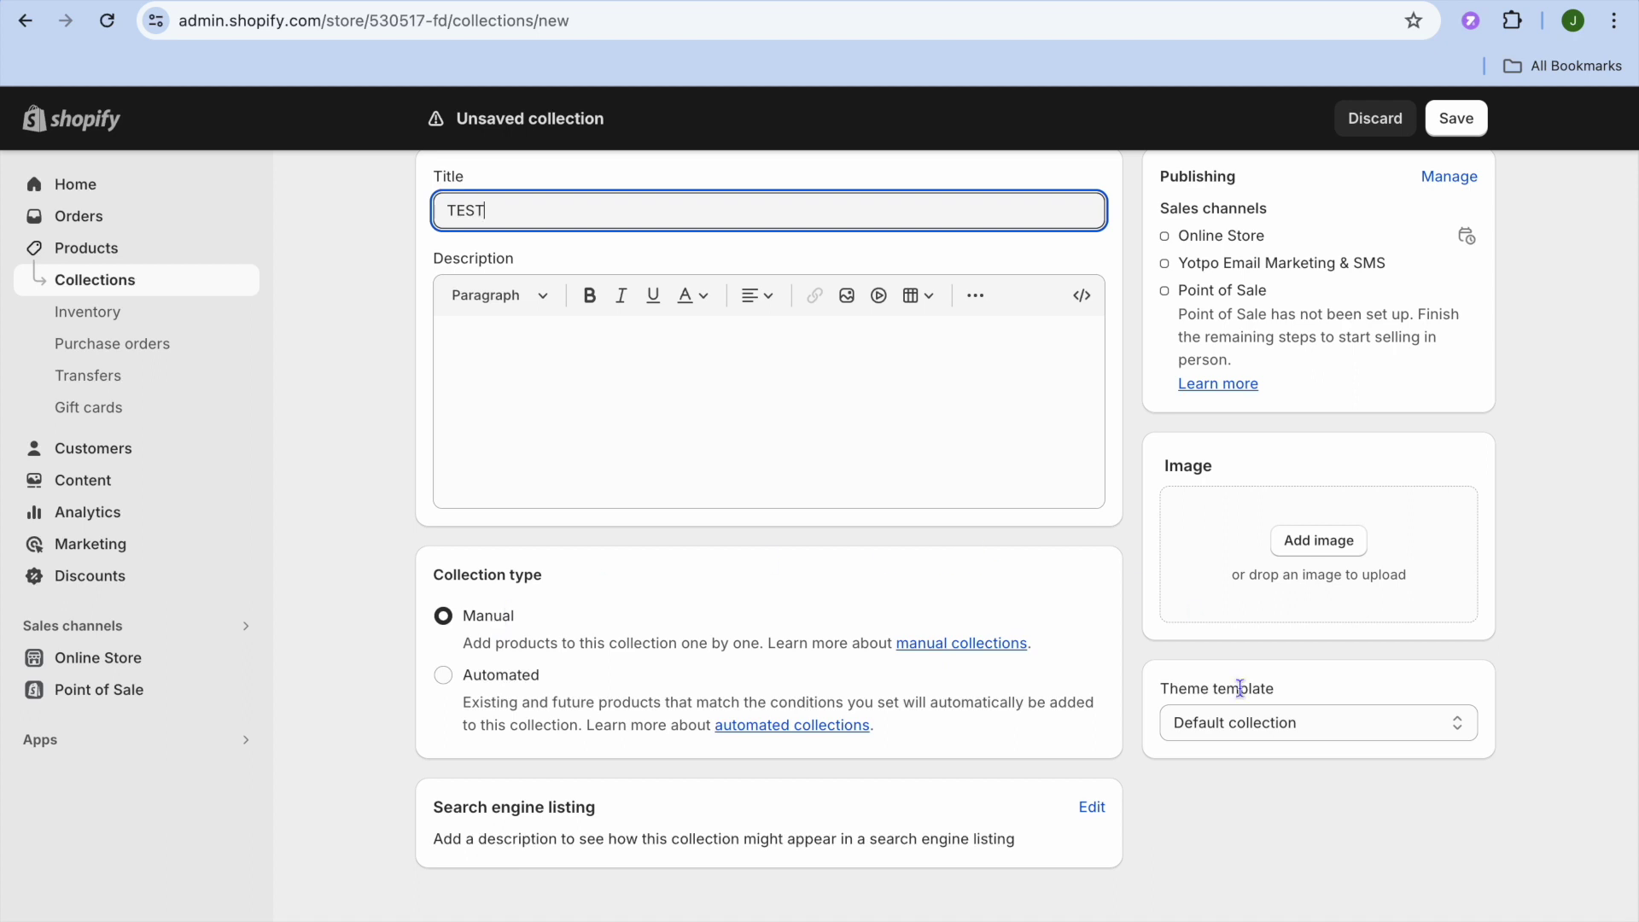
key(super+s)
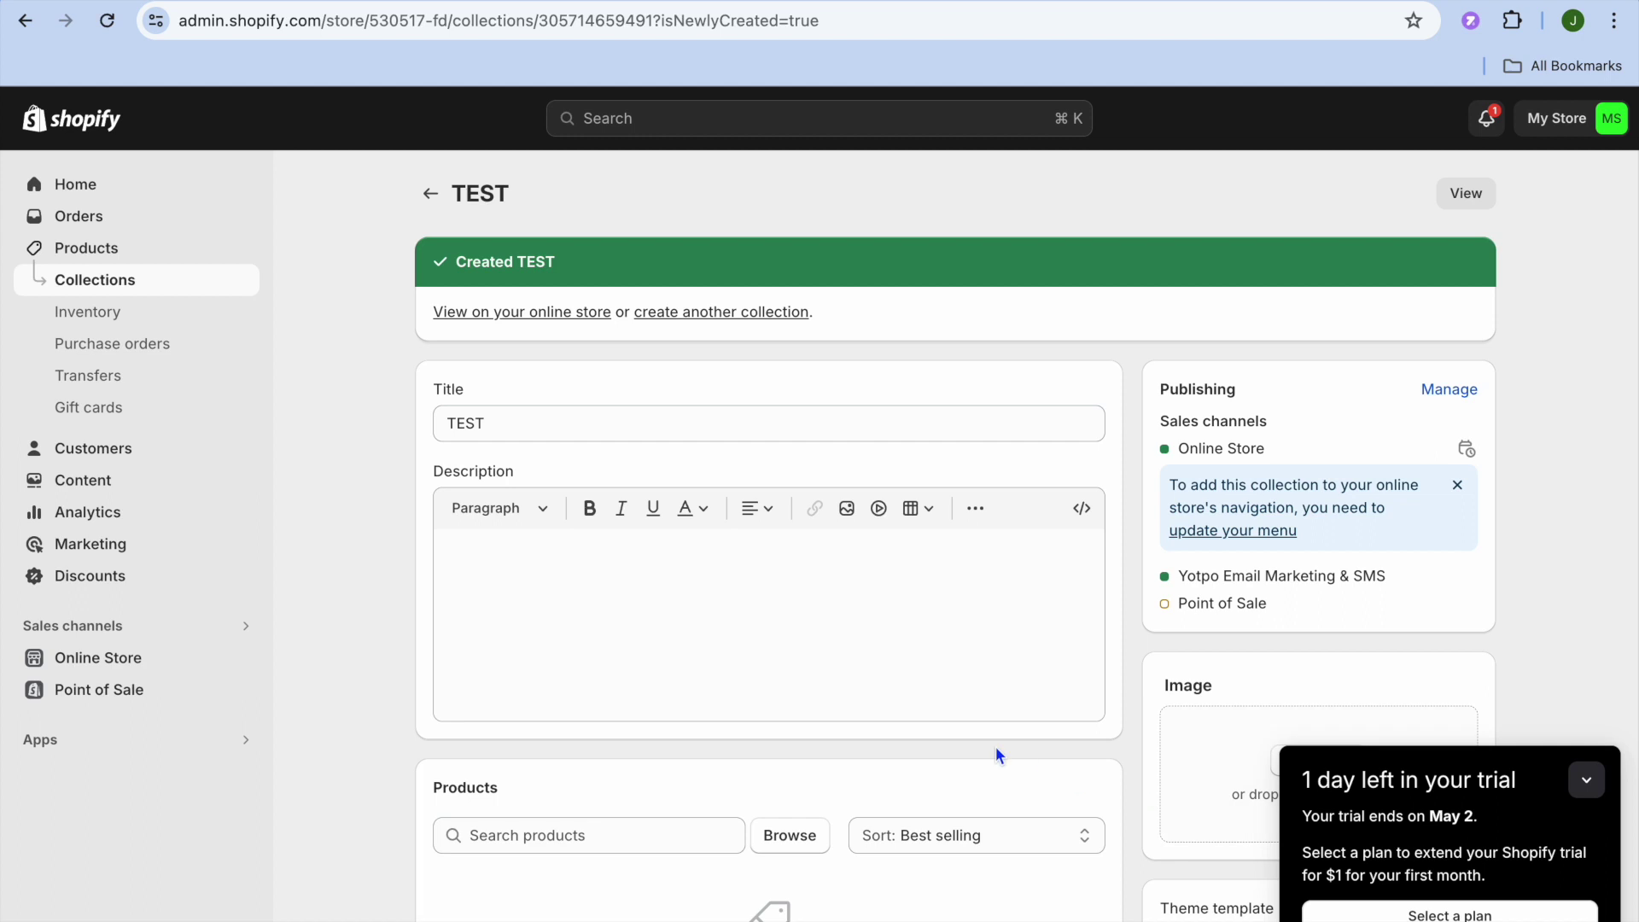
Step: Add PRODUCT B, PRODUCT C, PRODUCT D and TEST PRODUCT to the TEST collection
scroll(995, 751, down, 3)
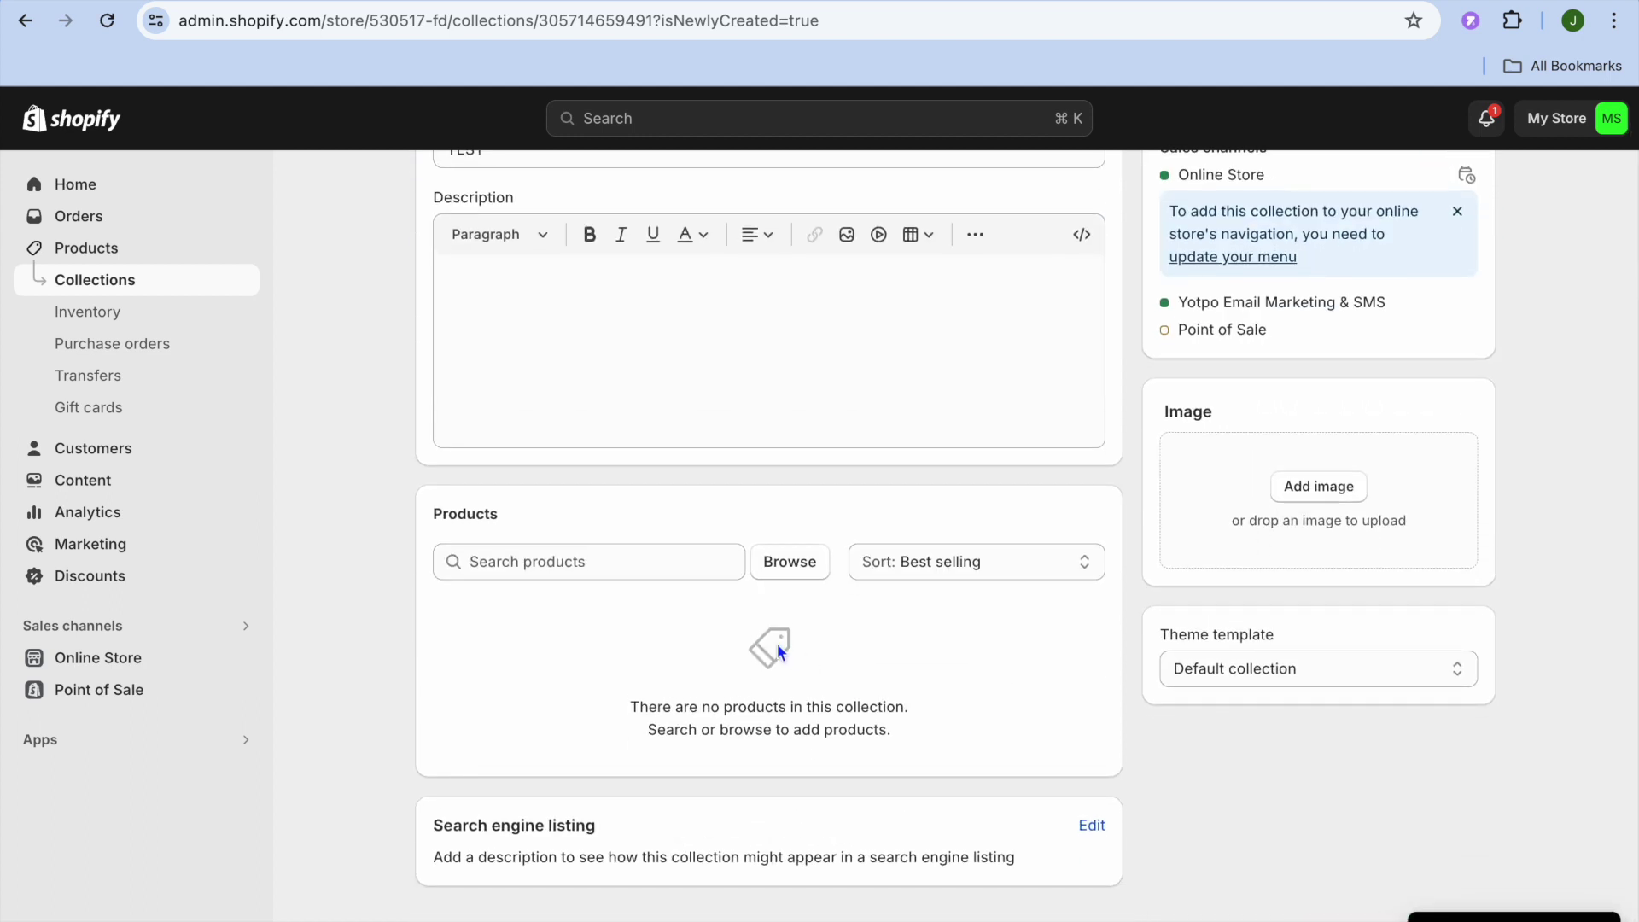
click(680, 567)
click(786, 560)
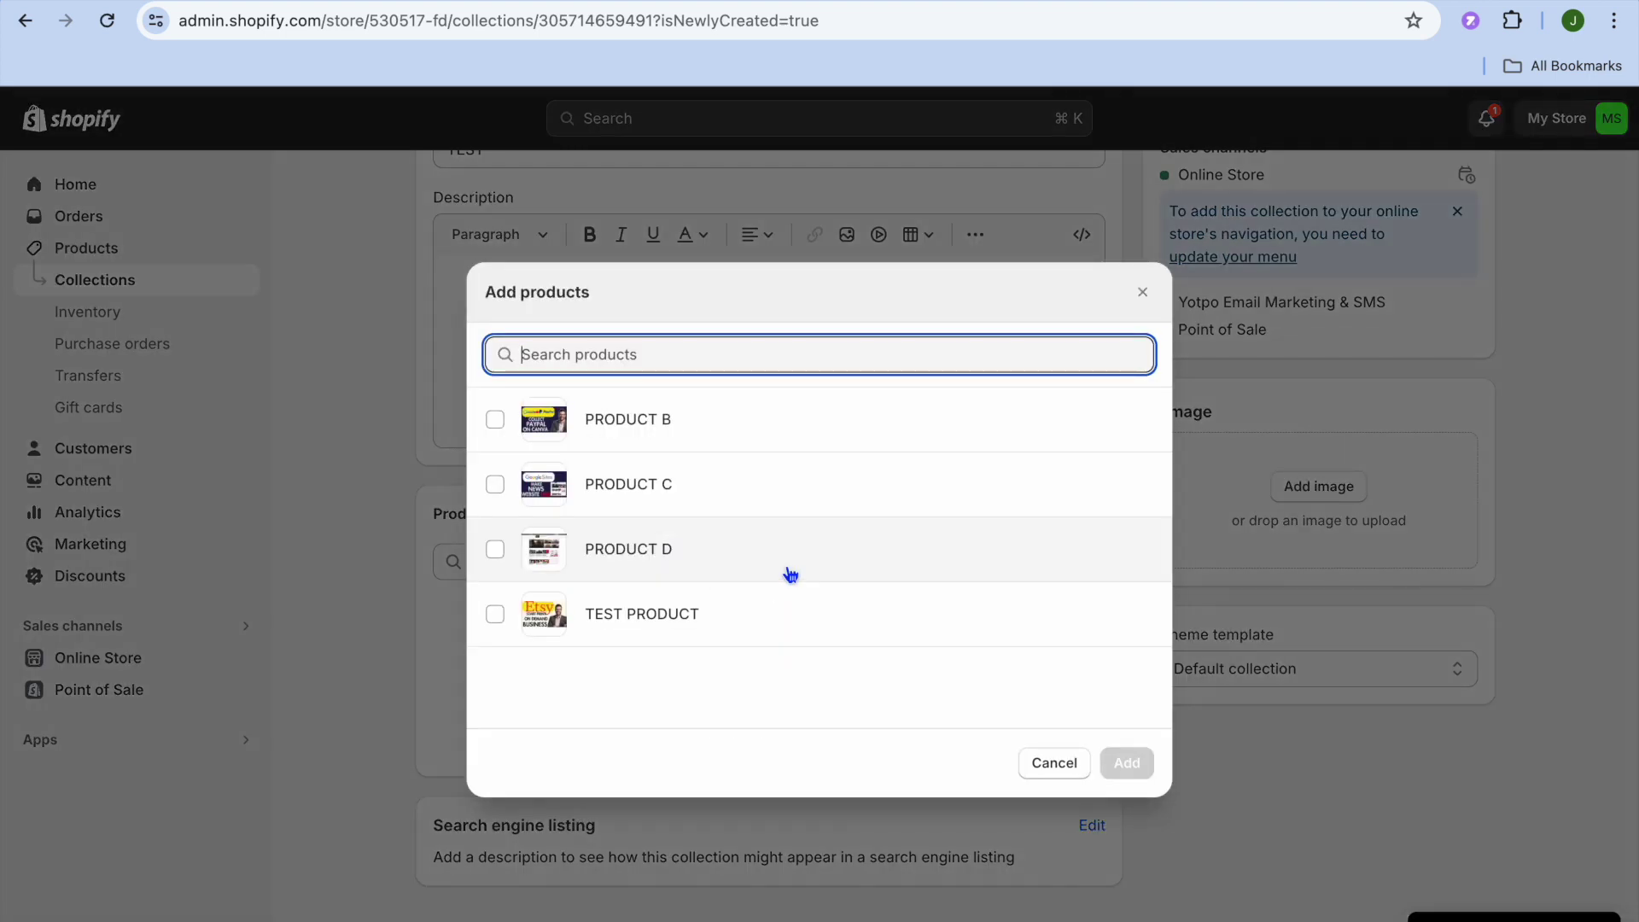
click(495, 421)
click(493, 488)
click(498, 552)
click(495, 616)
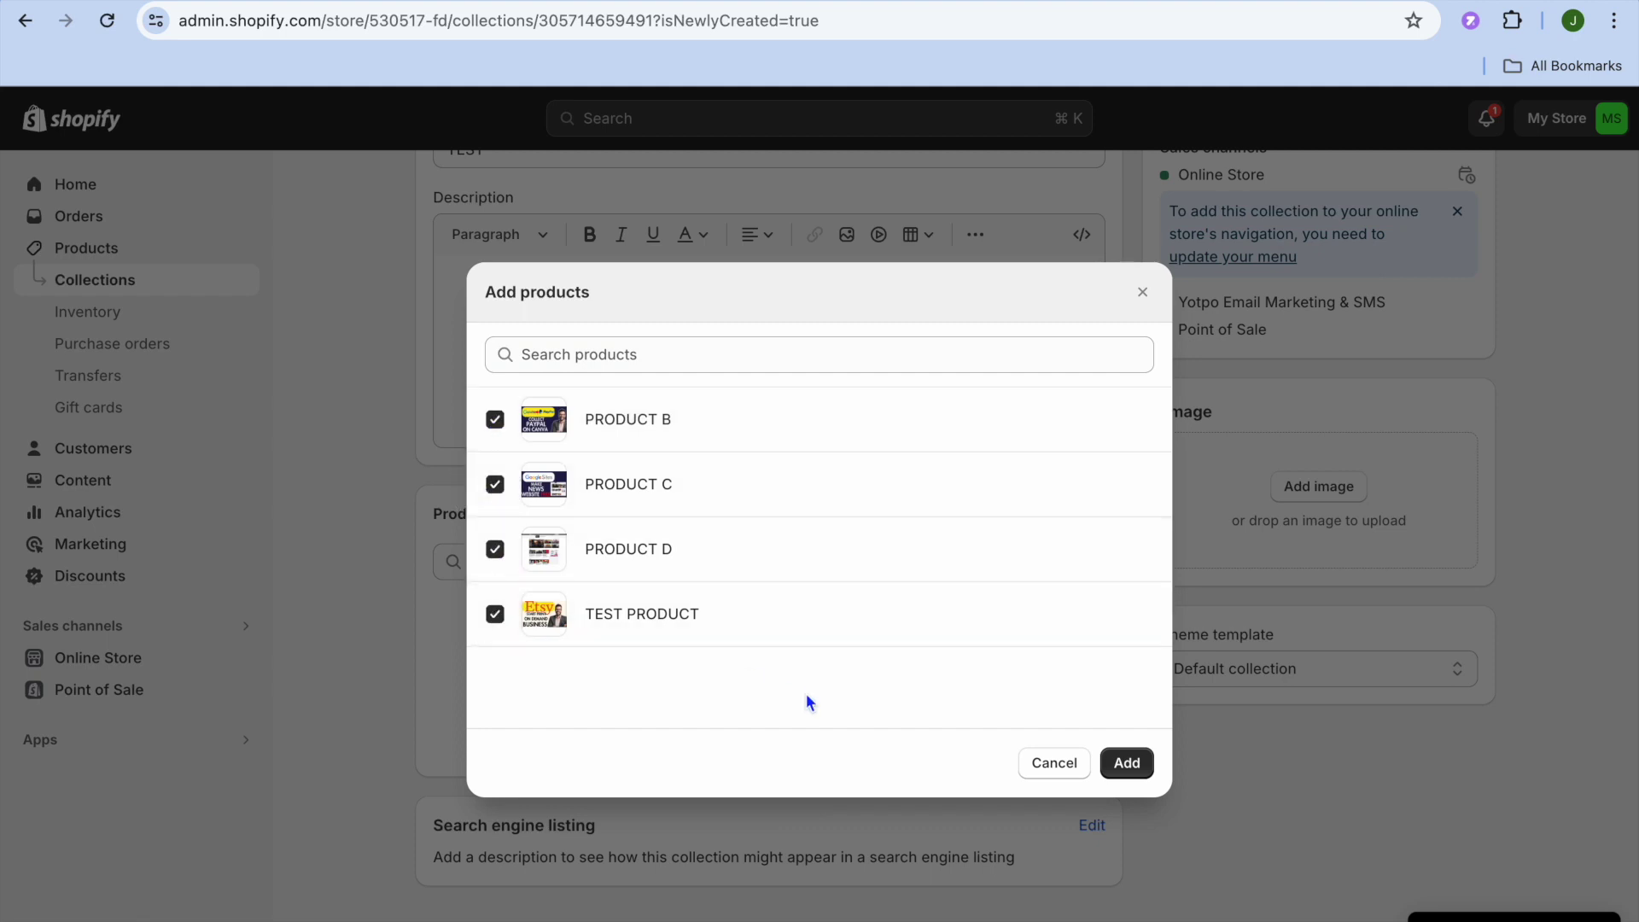
click(1125, 763)
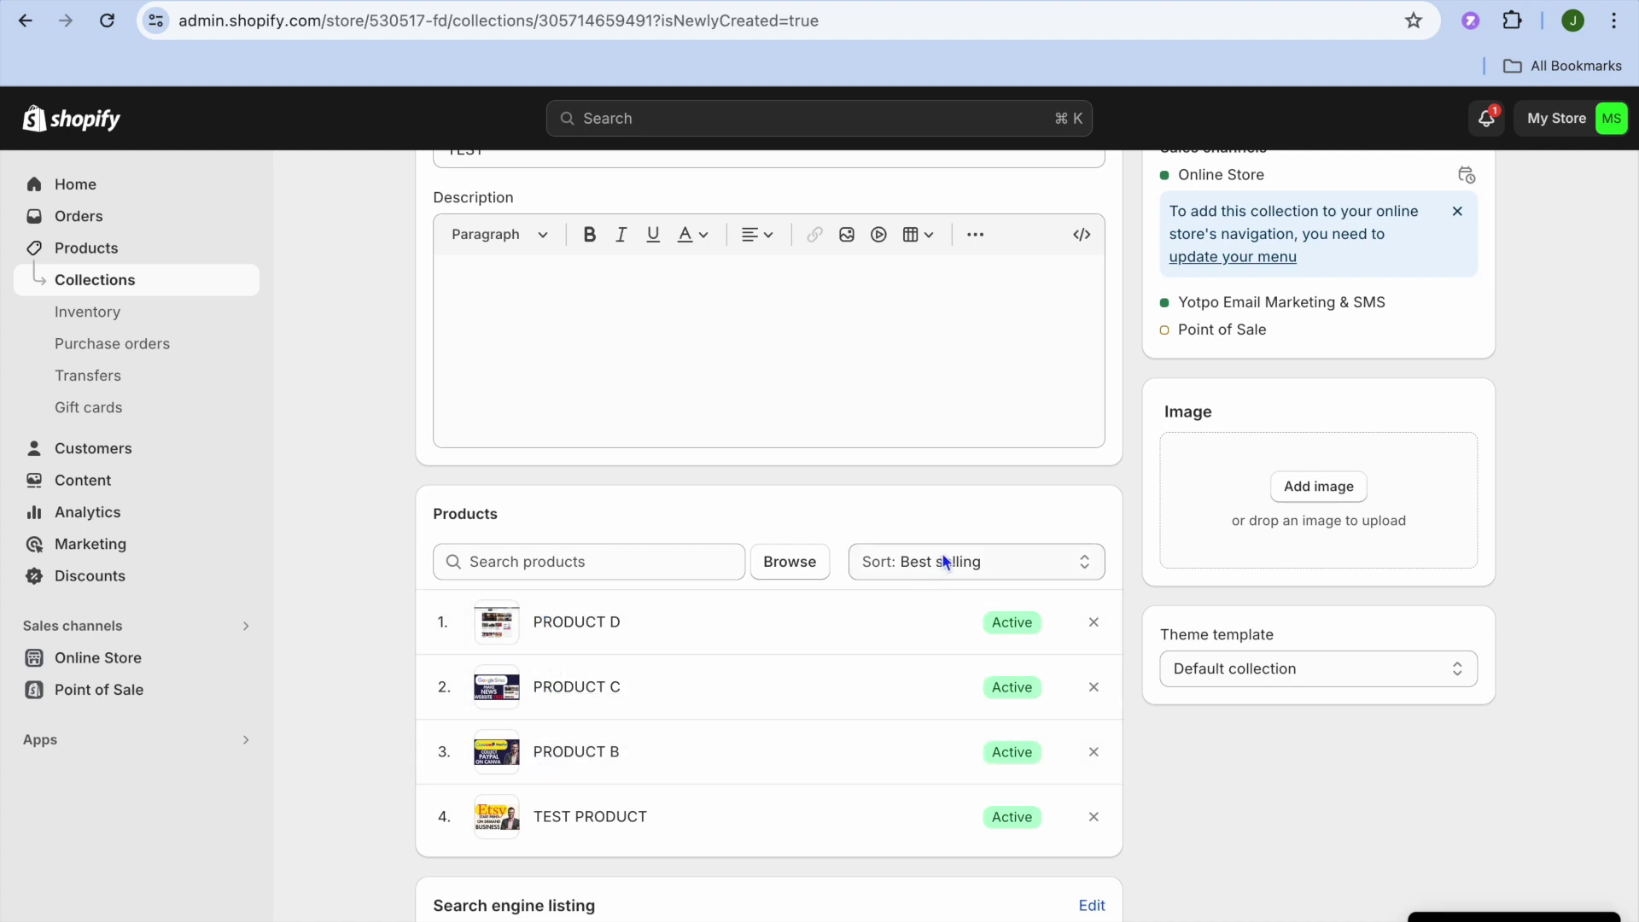
Step: Sort TEST's products manually with TEST PRODUCT dragged to the top, then leave the collection
click(993, 561)
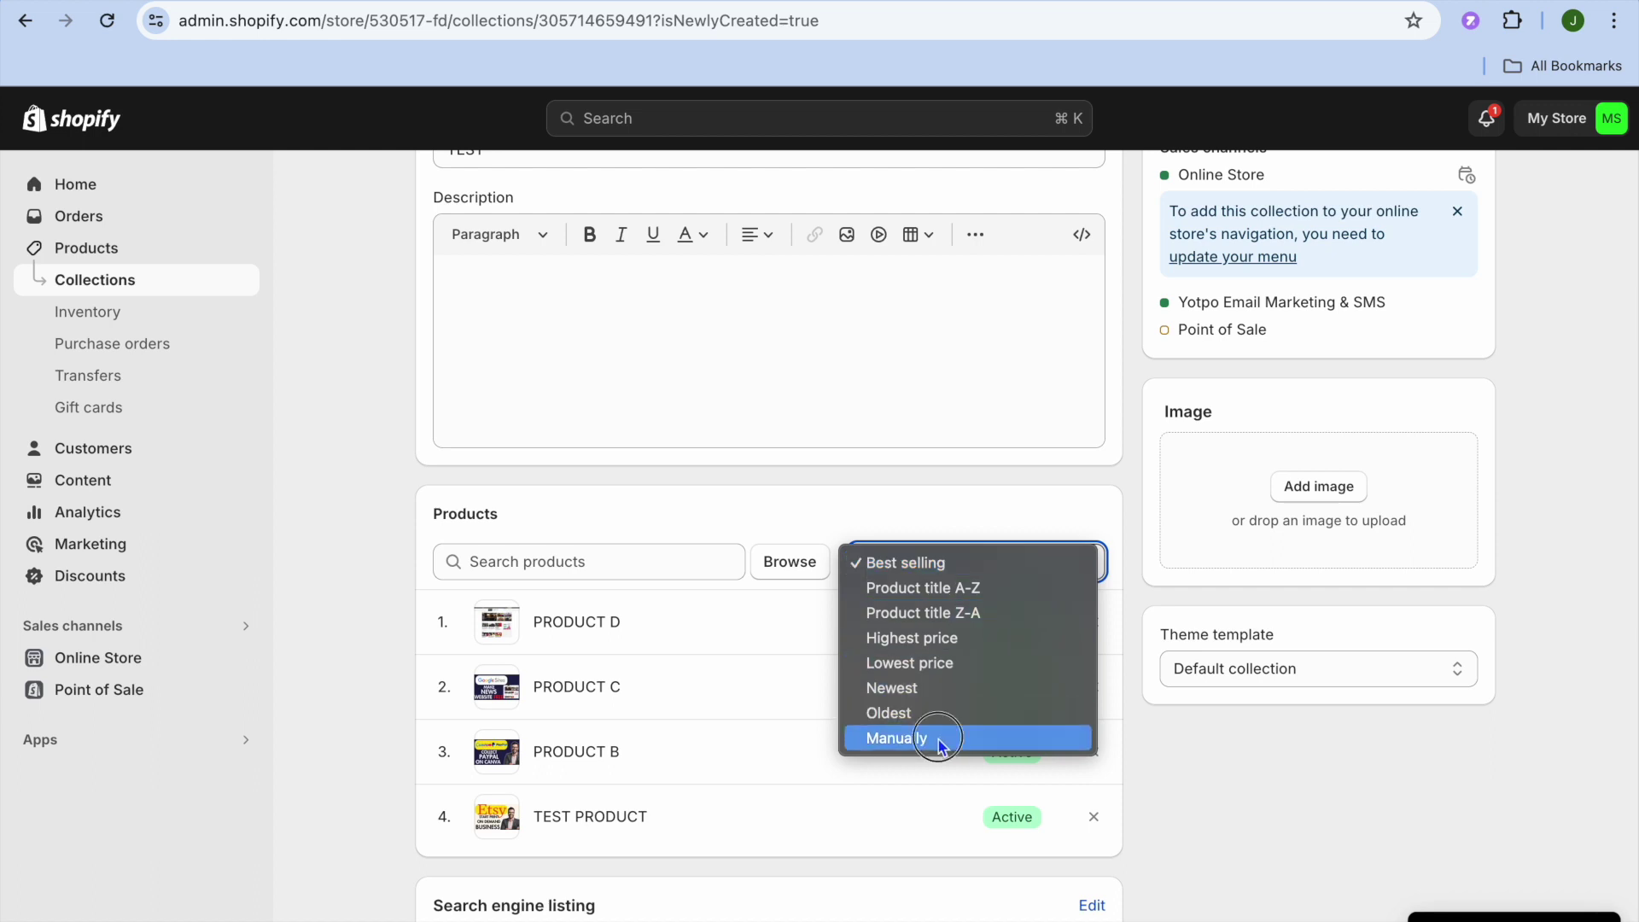
click(938, 737)
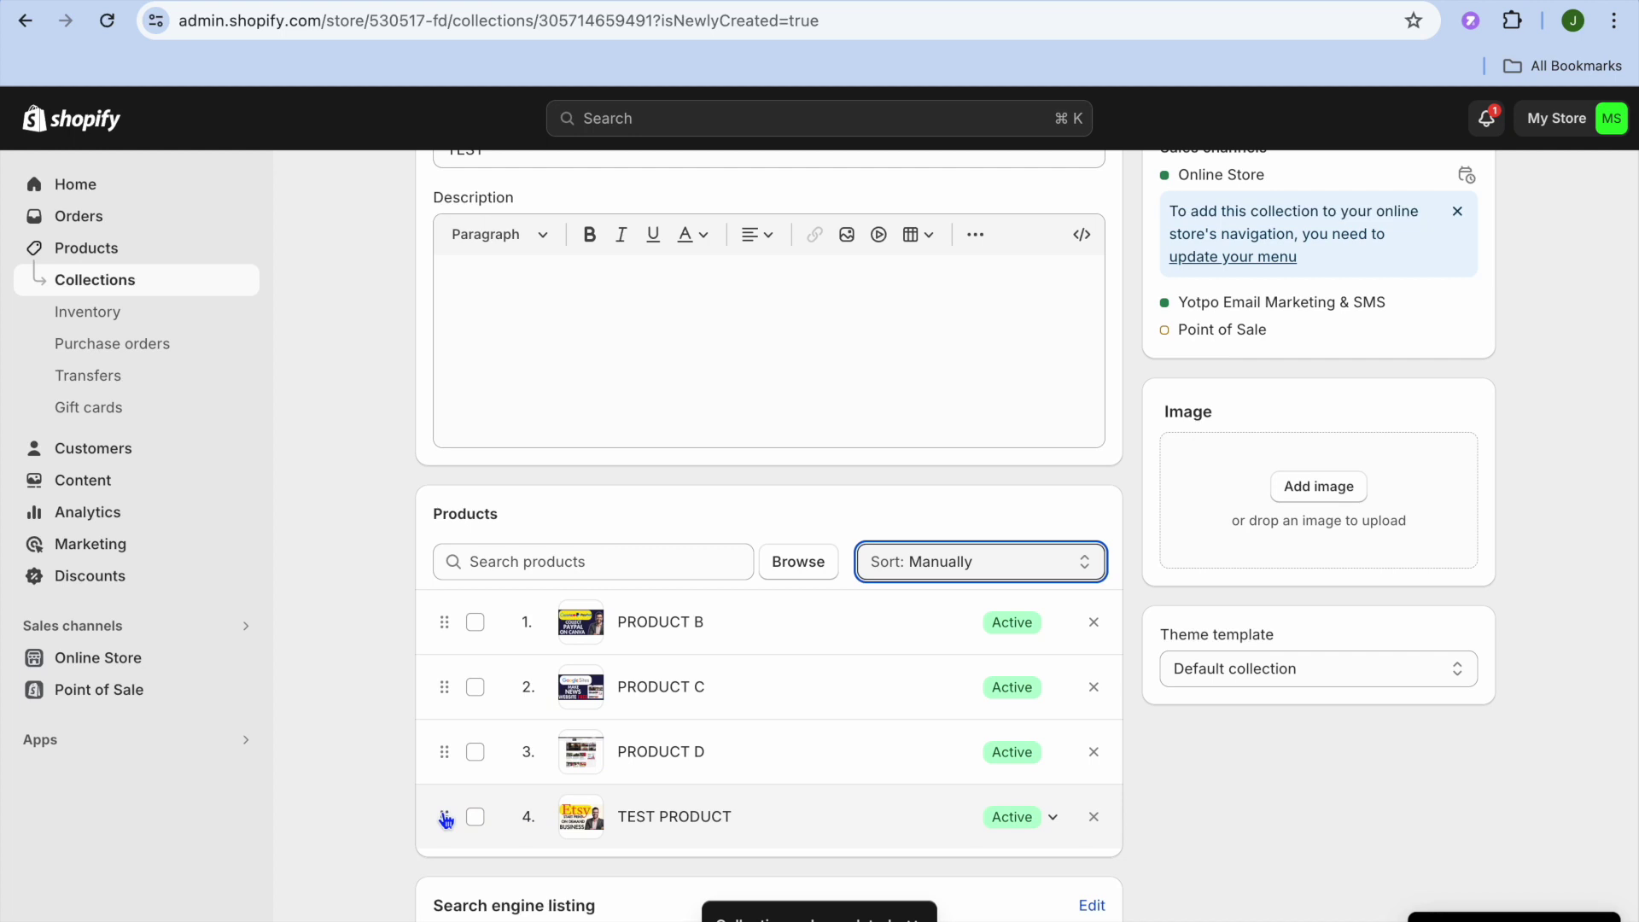
drag(445, 822, 450, 636)
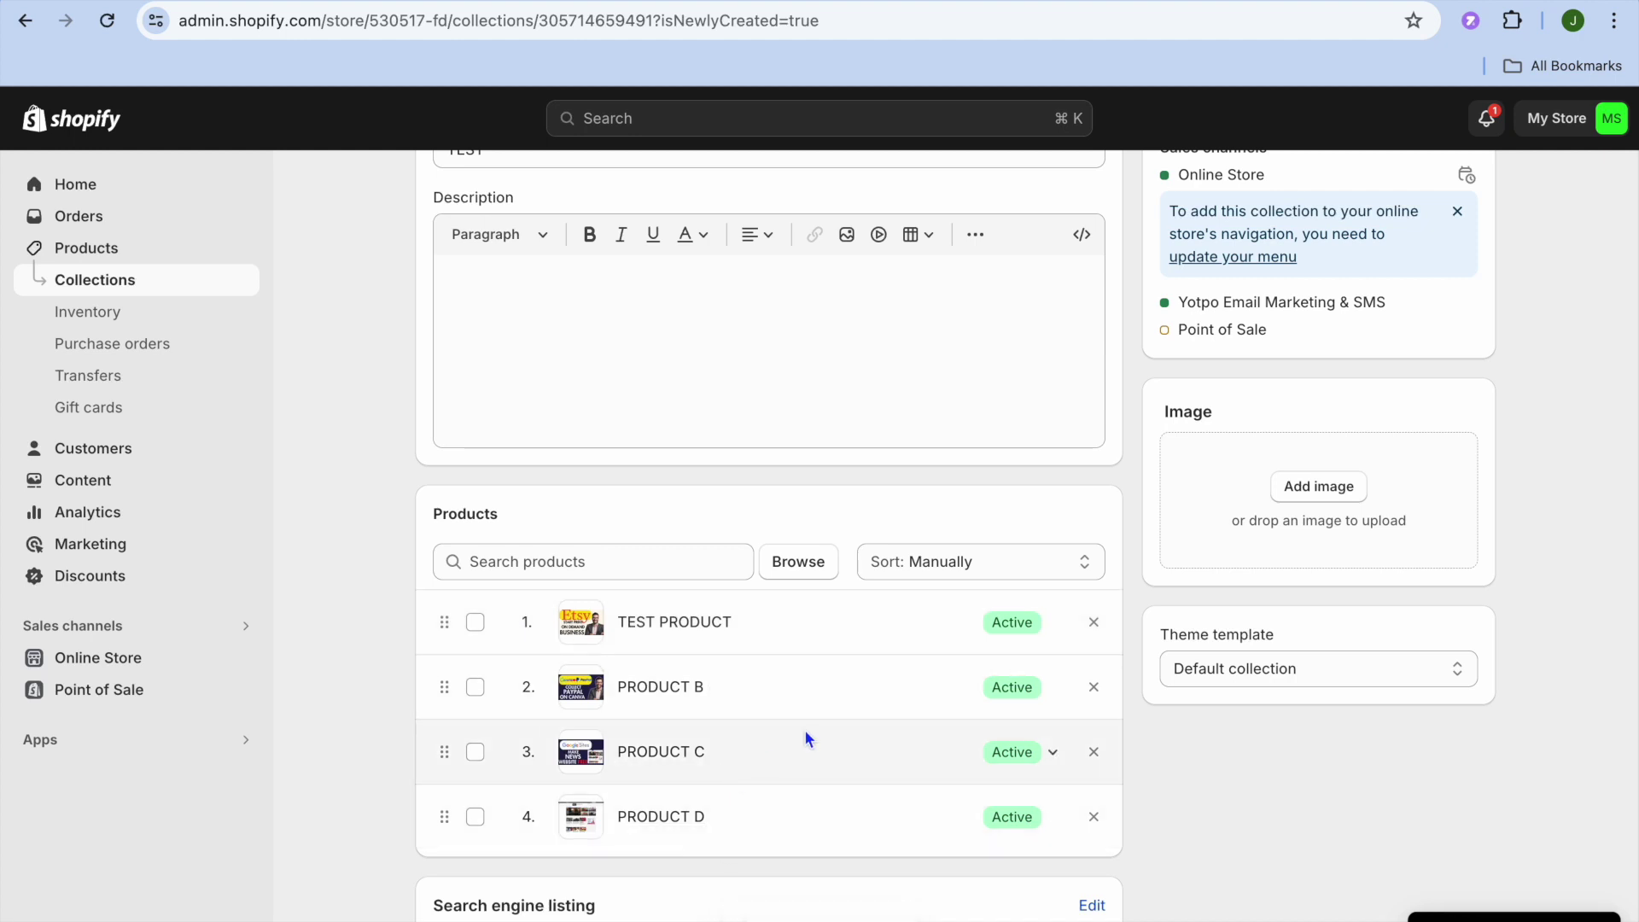
scroll(1074, 750, up, 4)
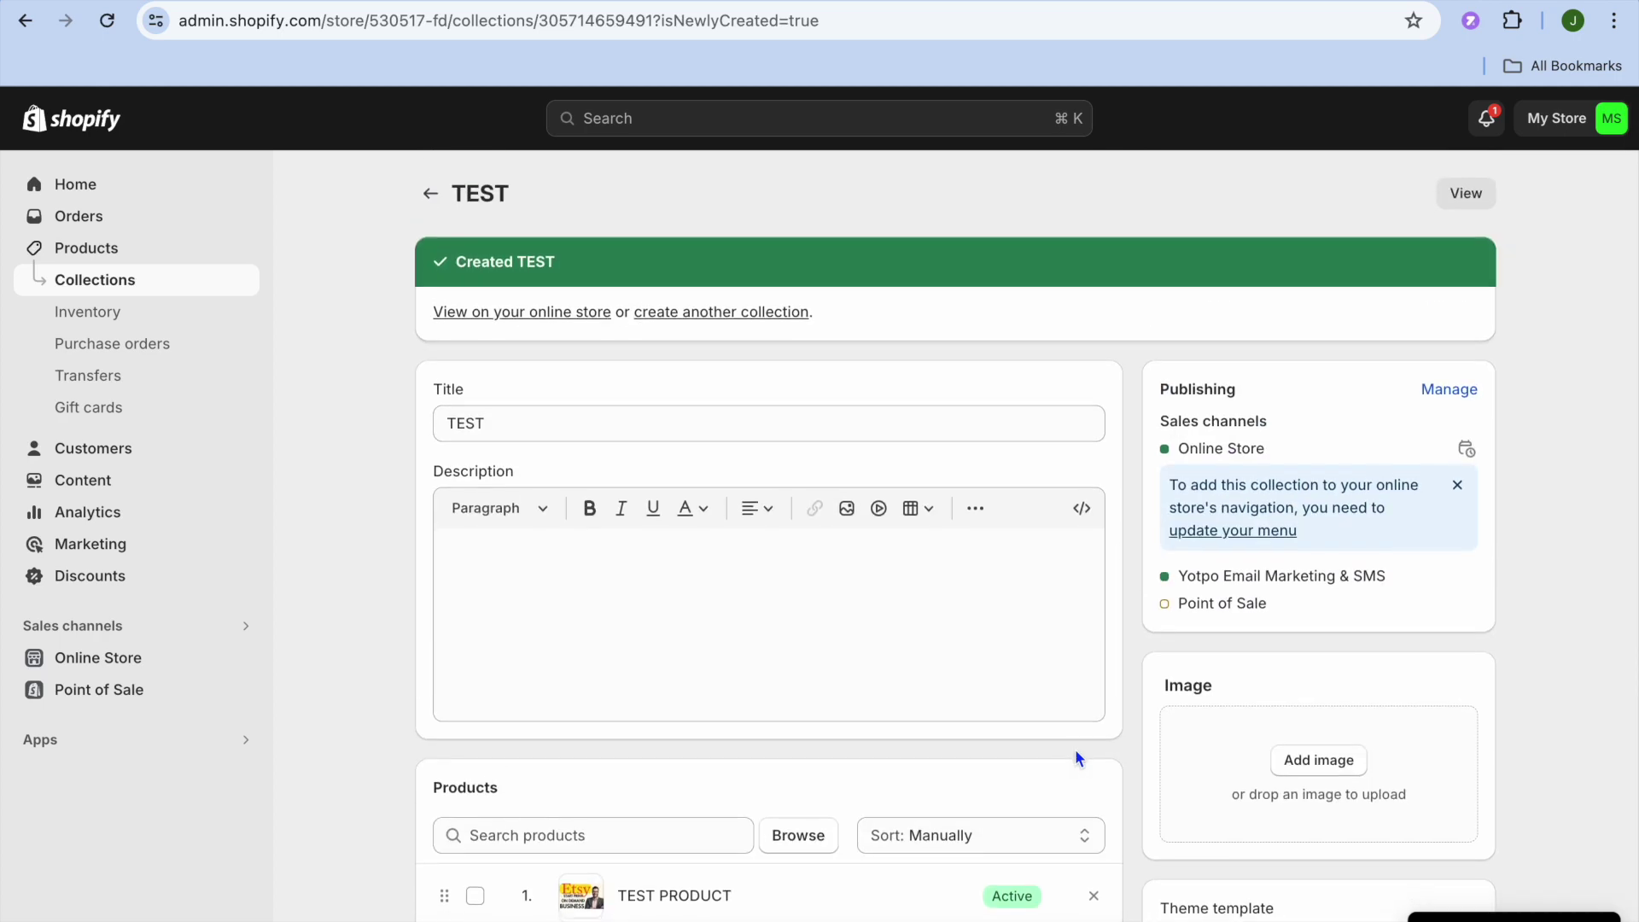
scroll(1074, 749, down, 5)
scroll(1073, 749, up, 5)
click(428, 190)
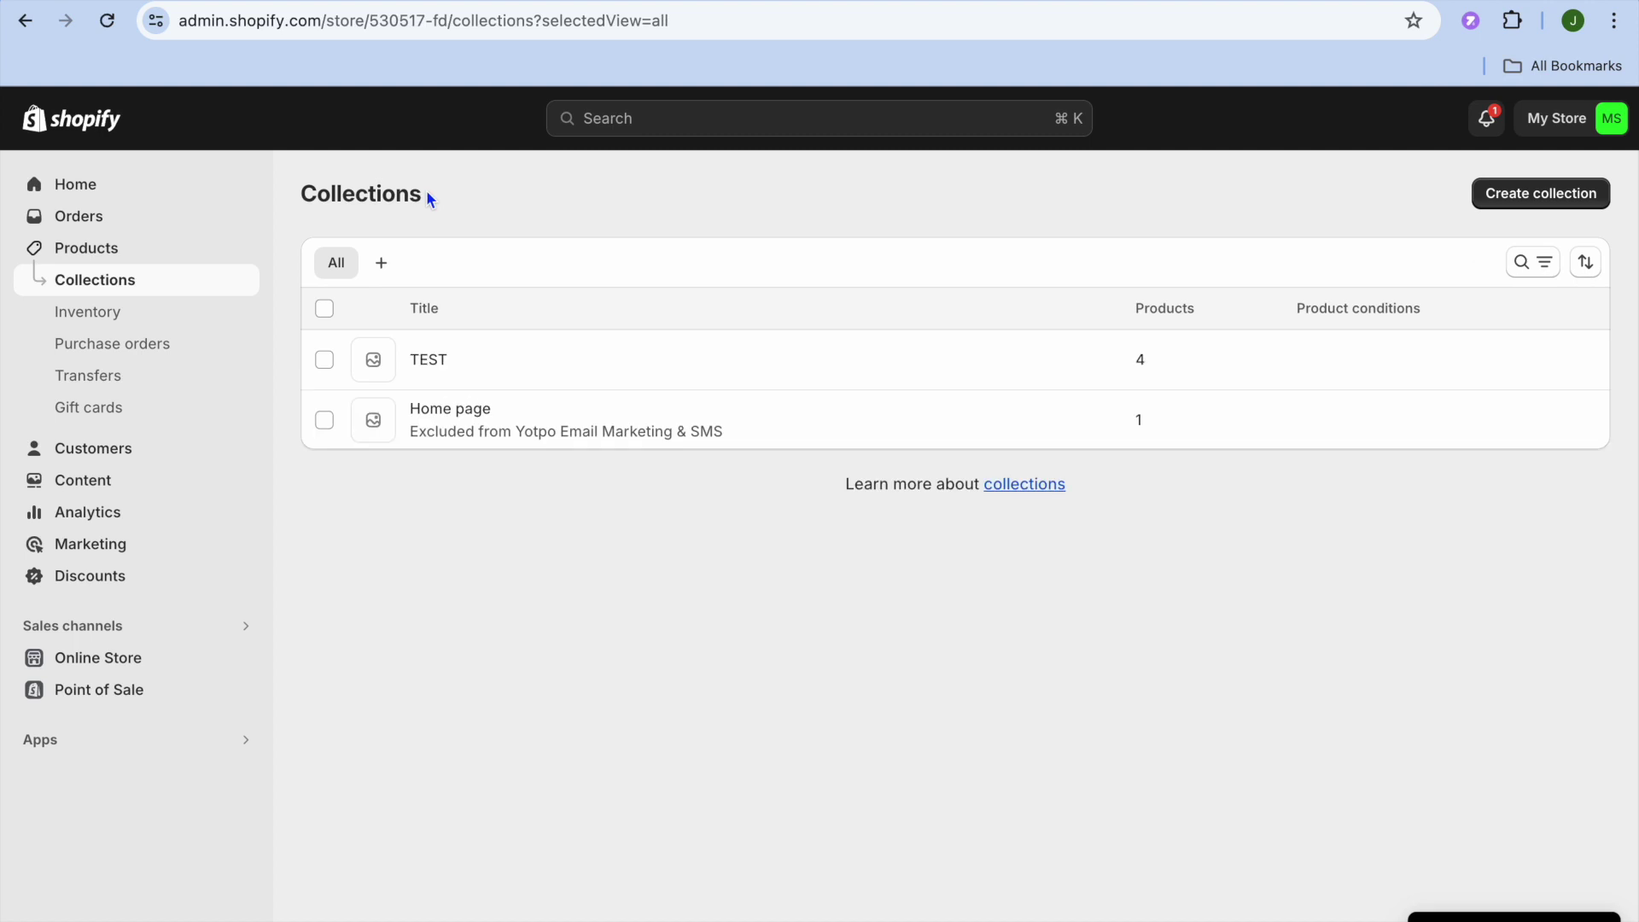
click(158, 663)
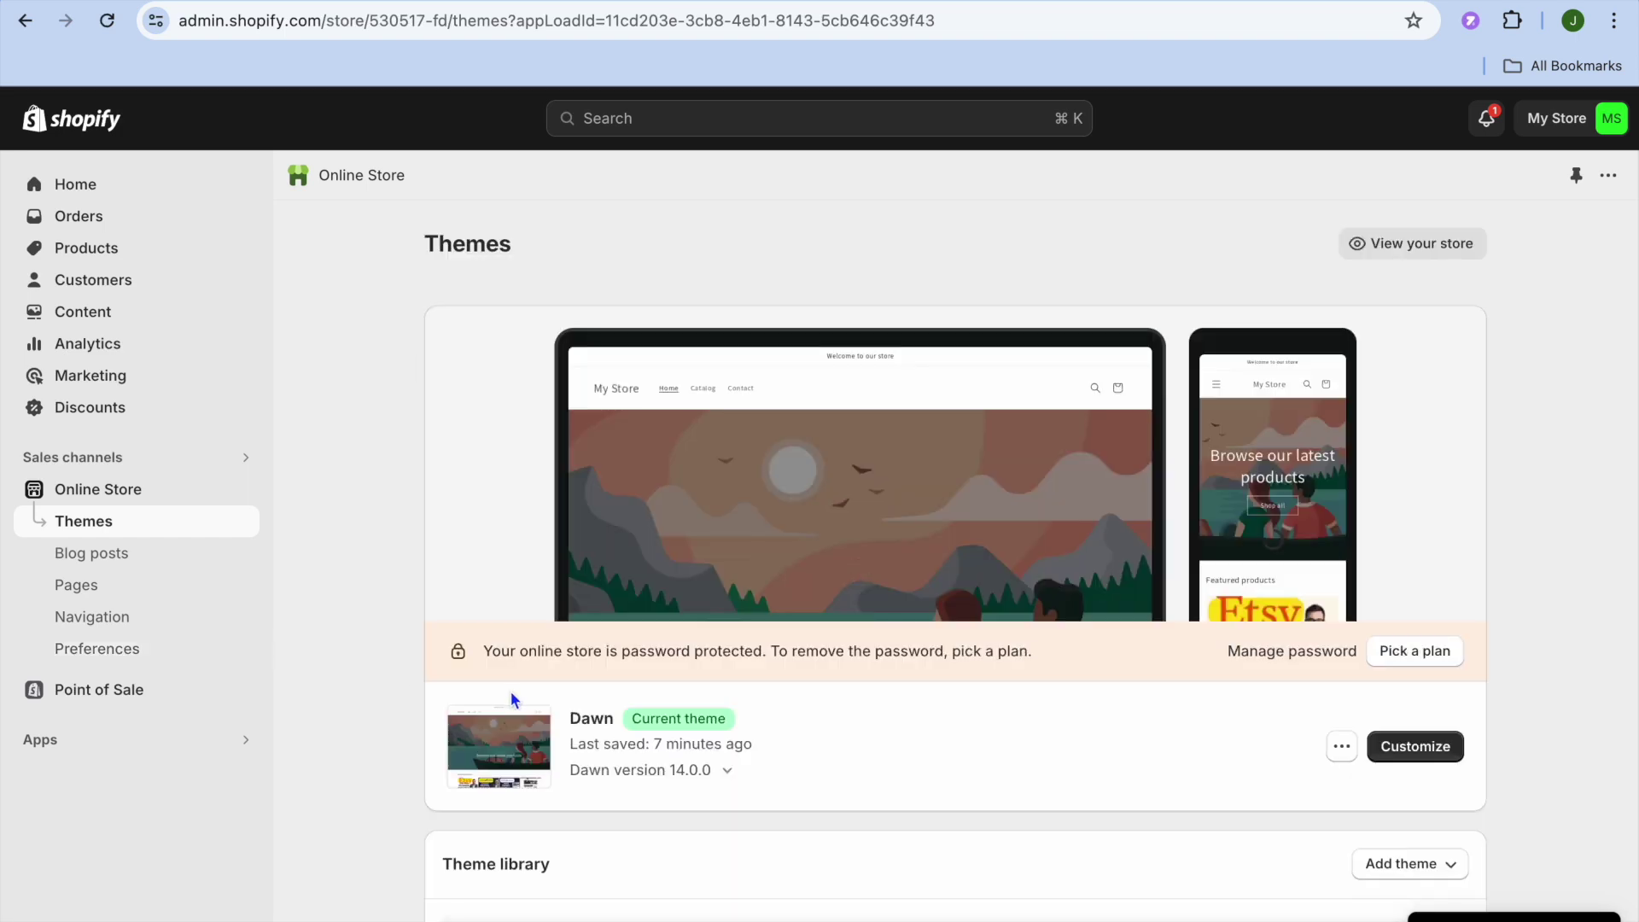
Step: Customize the Dawn theme to open its home page in the theme editor
click(1436, 747)
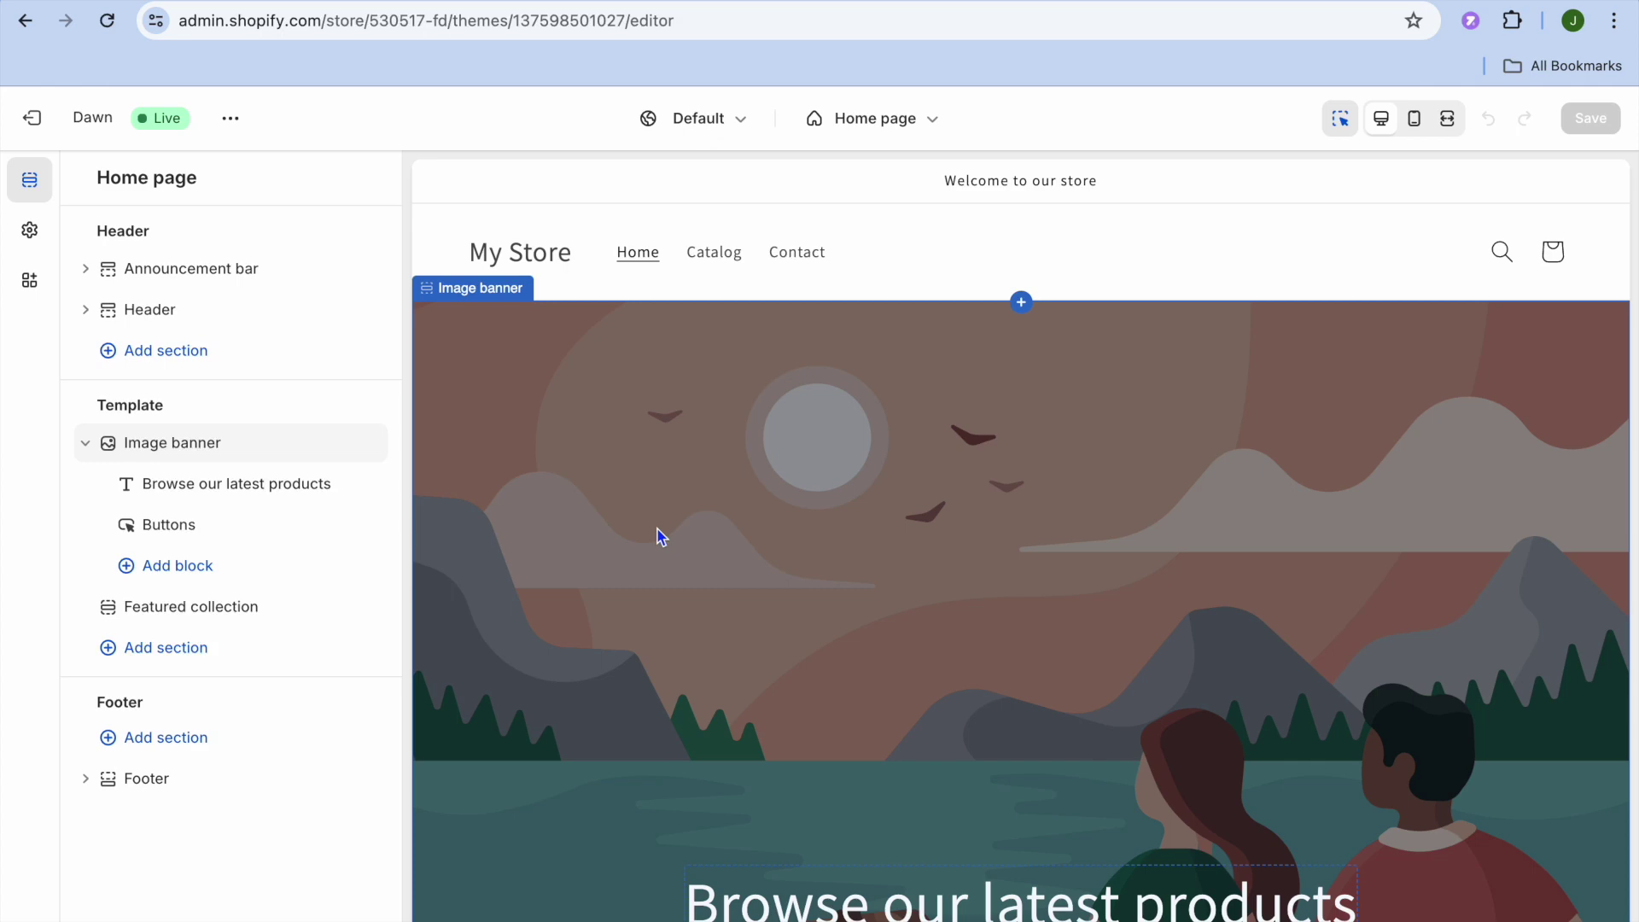
mouse_move(259, 613)
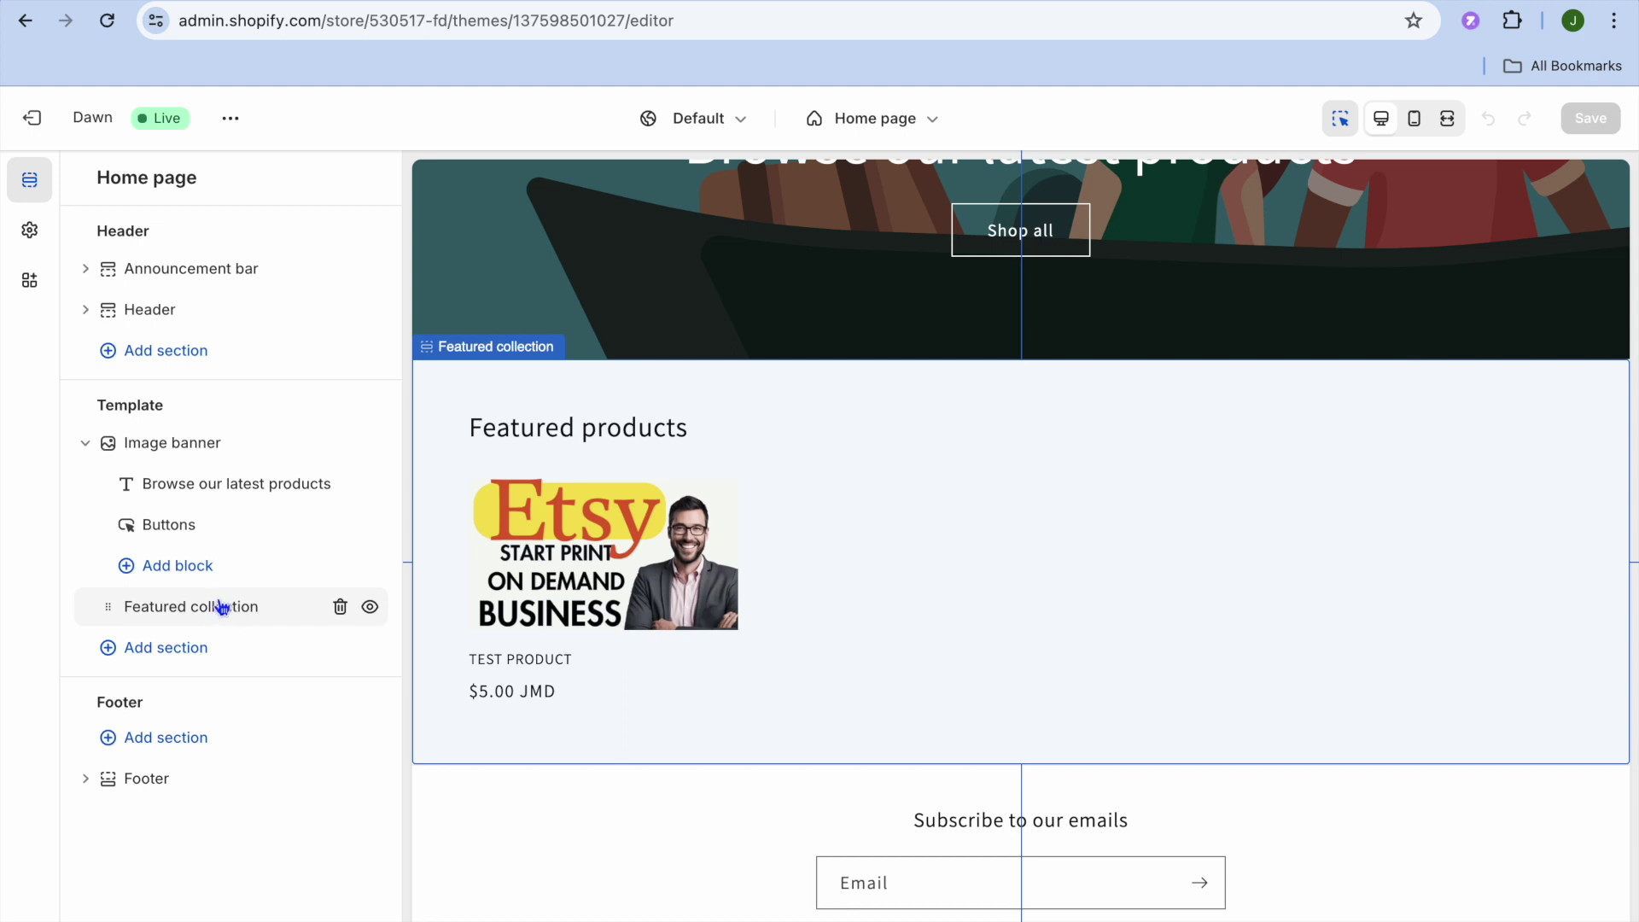
Step: Change the Featured collection section's collection to TEST
click(222, 607)
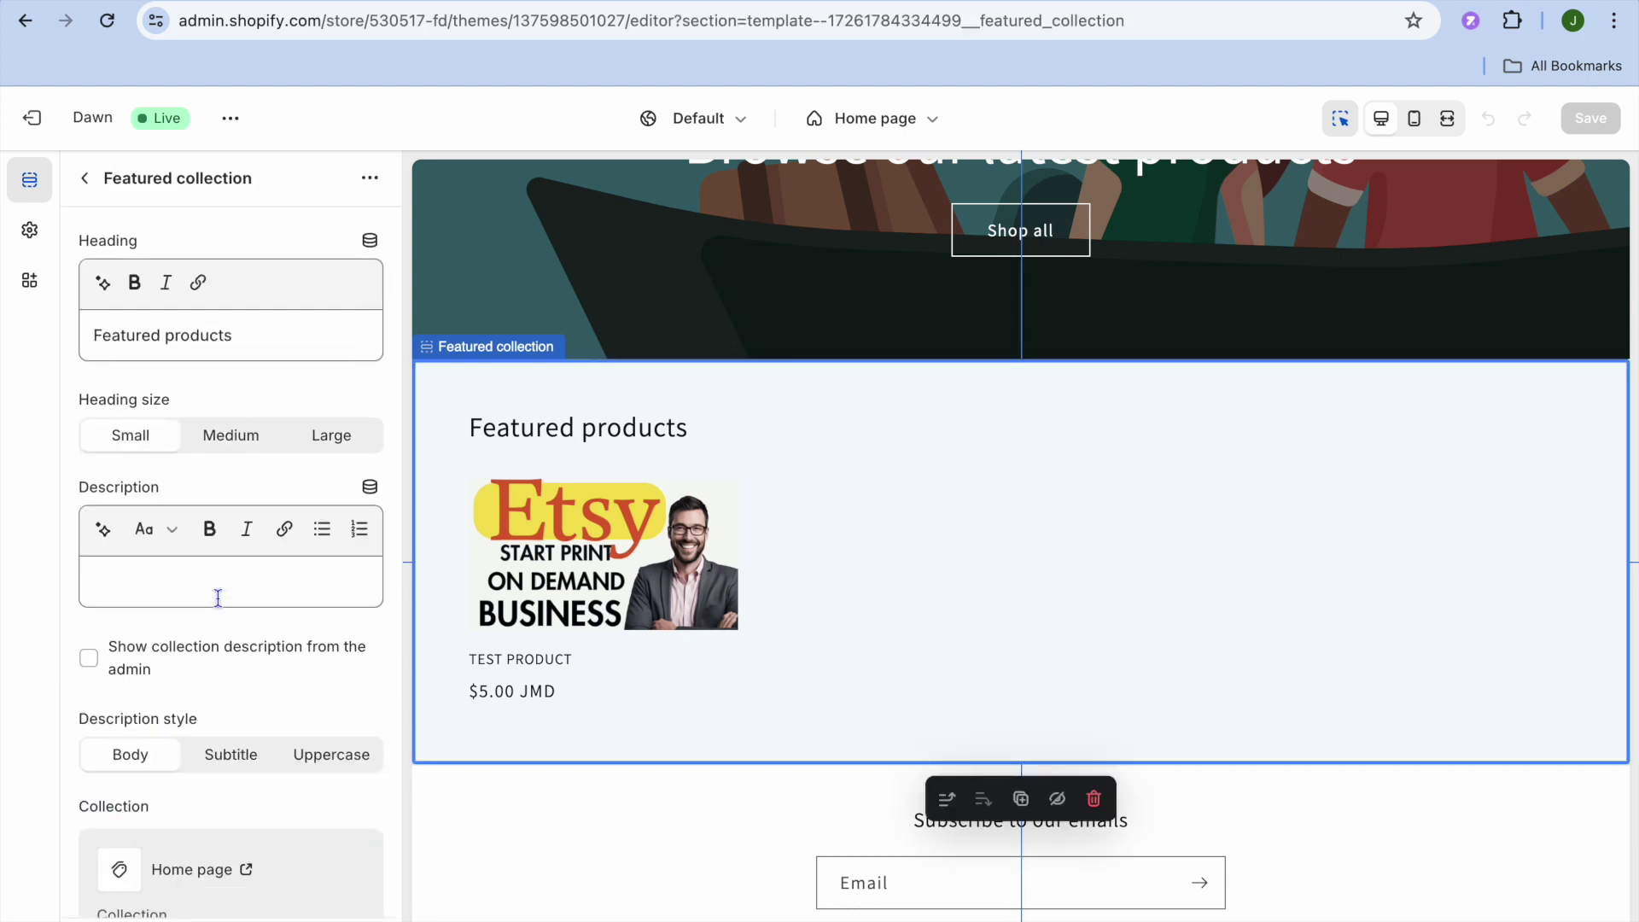
scroll(218, 597, down, 5)
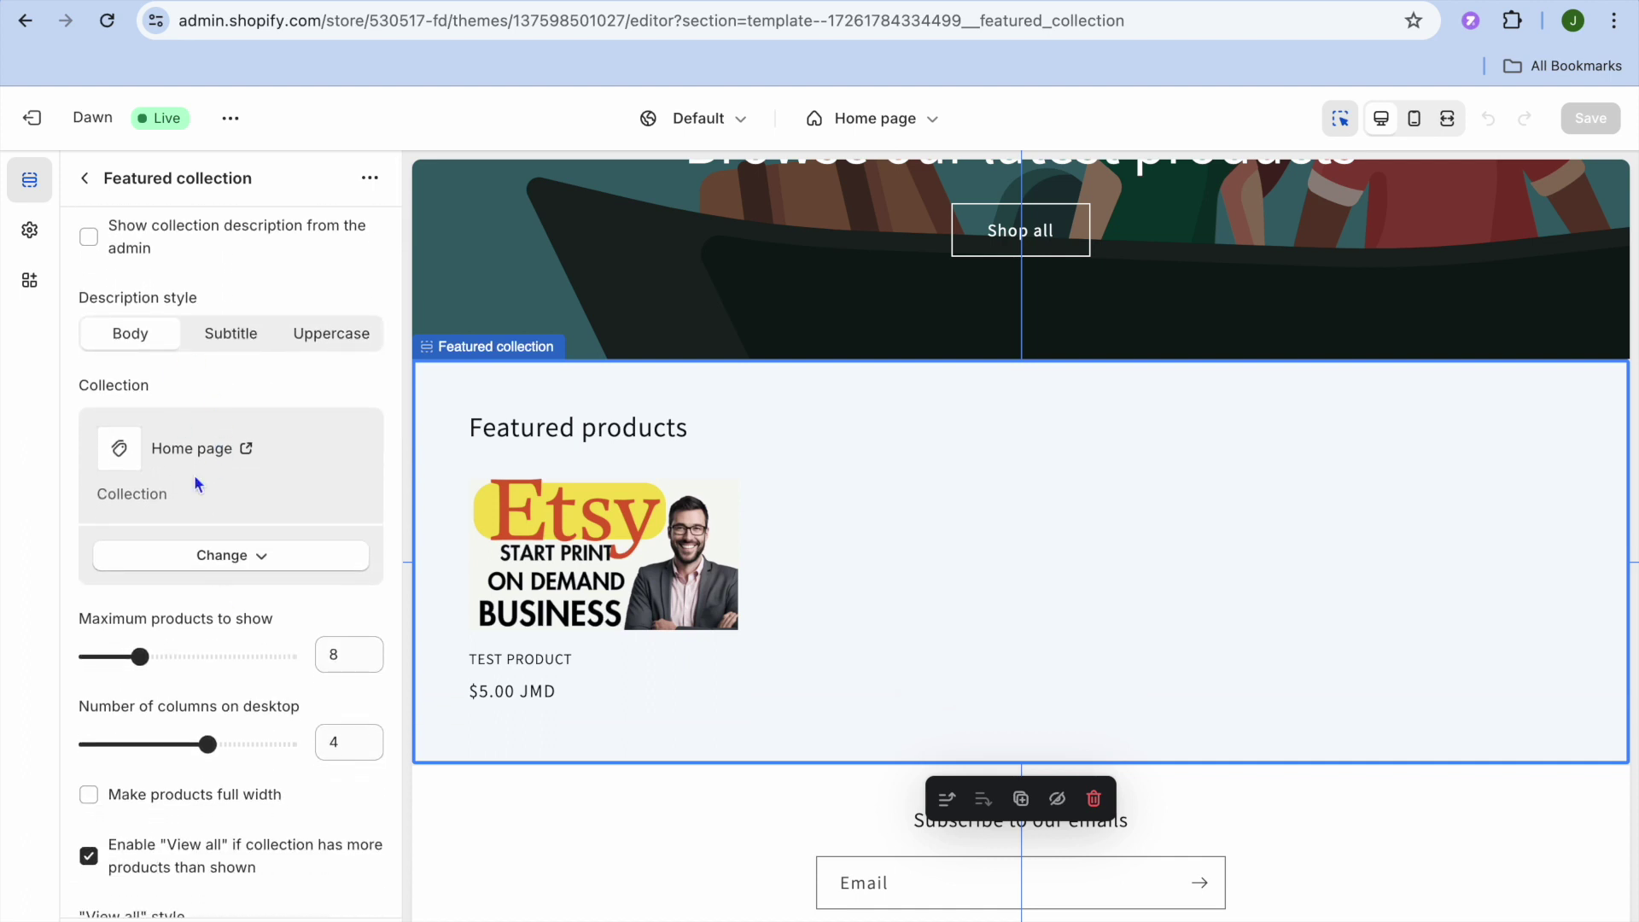
click(238, 556)
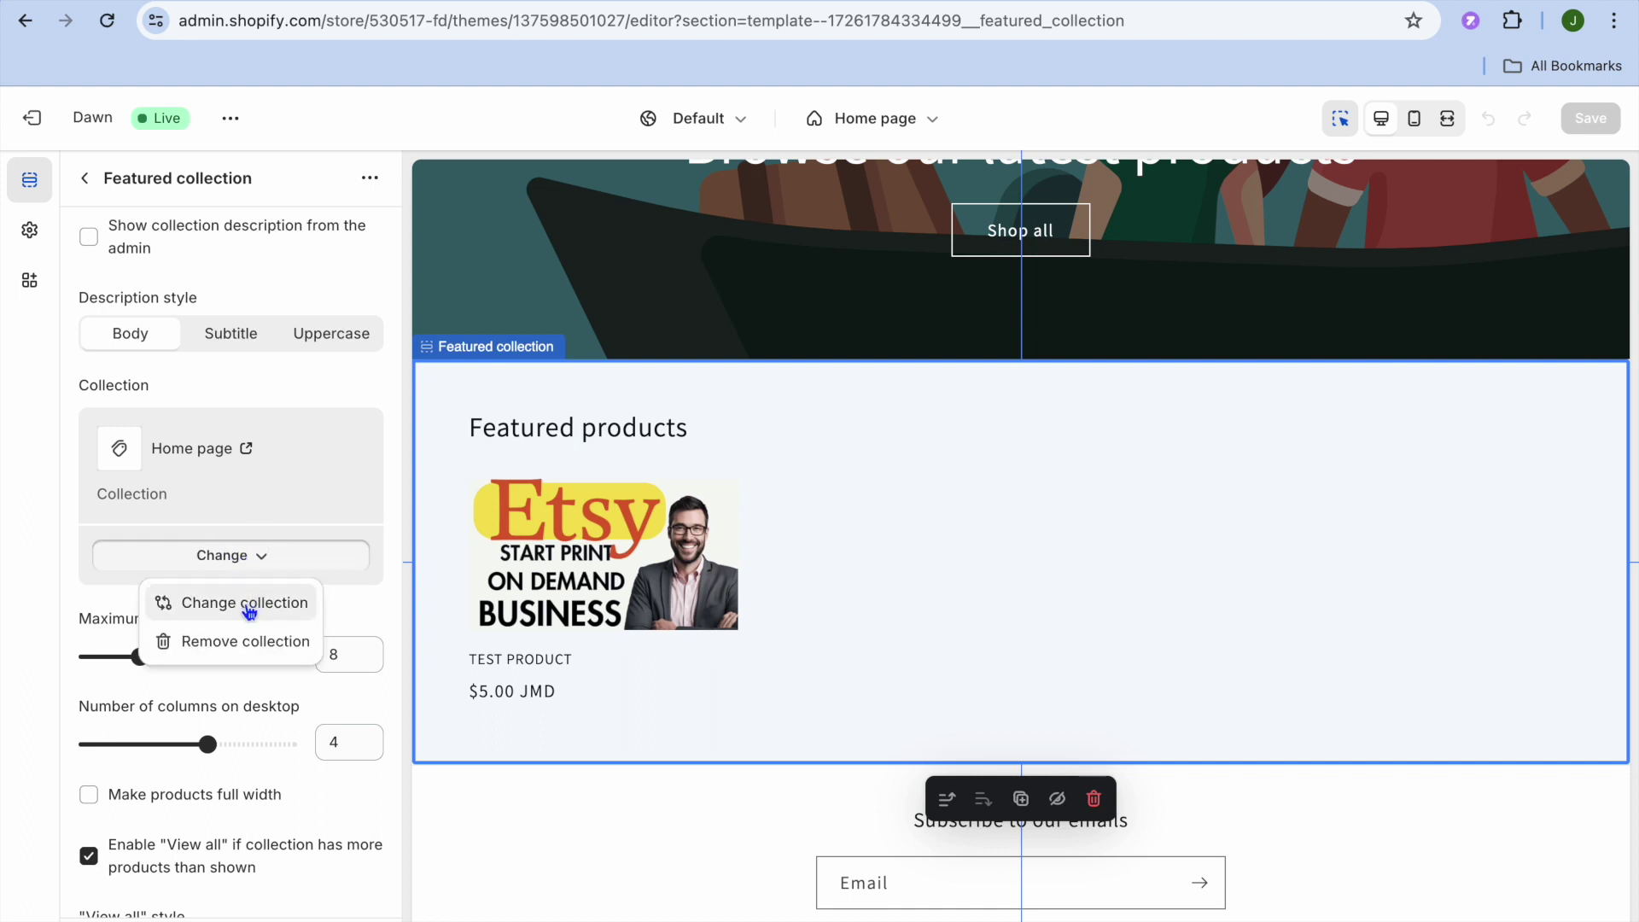
click(247, 604)
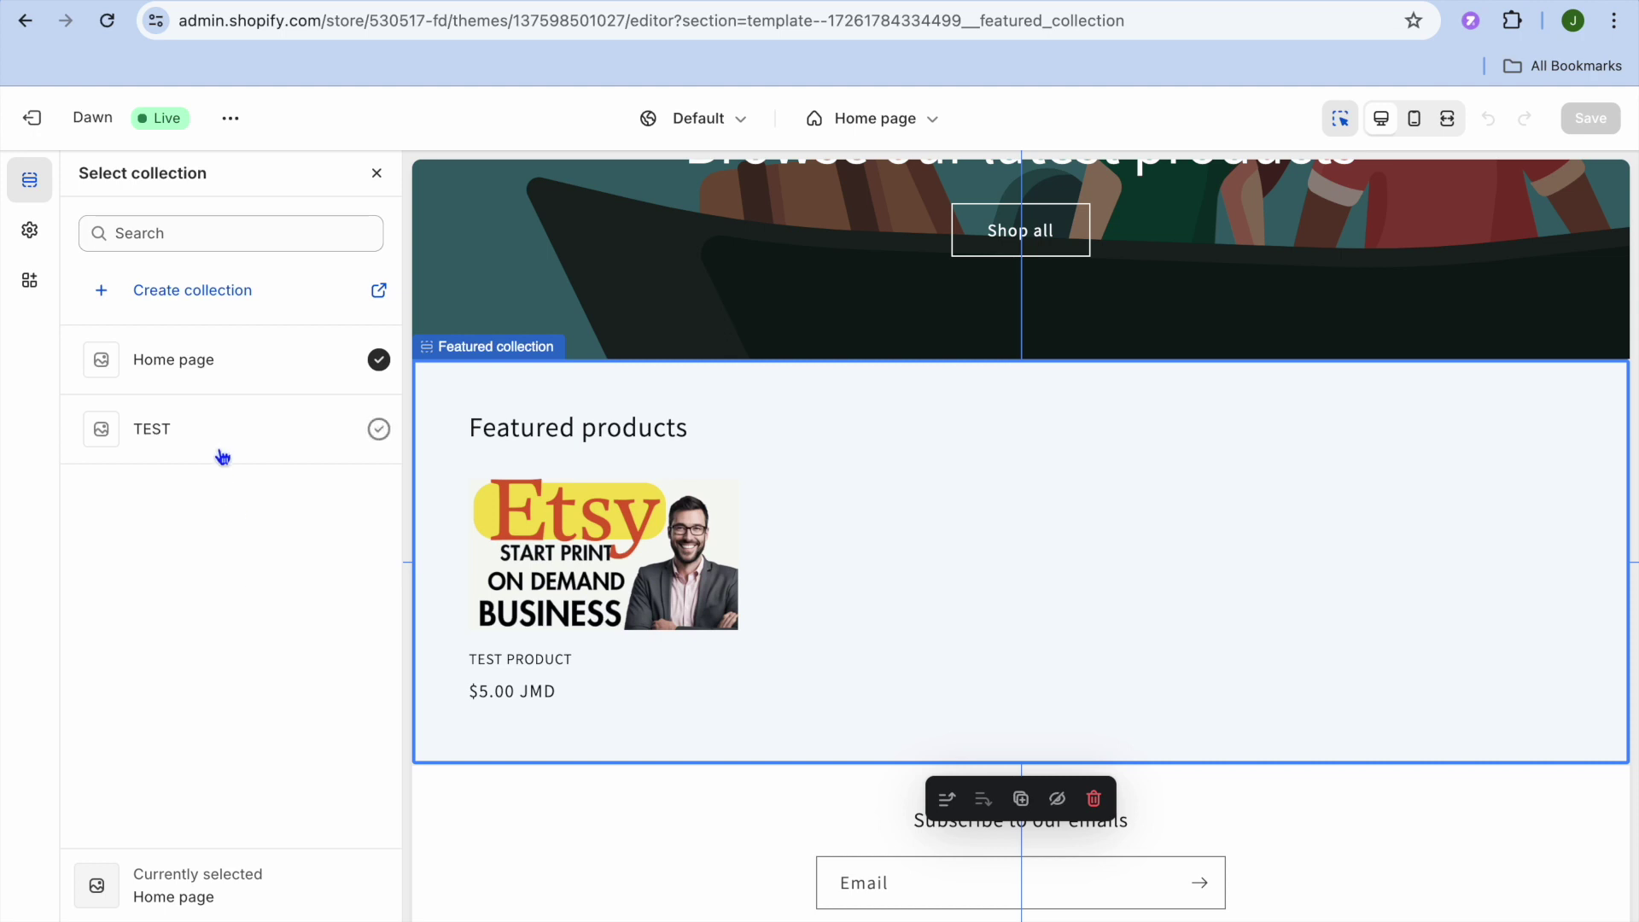
click(320, 430)
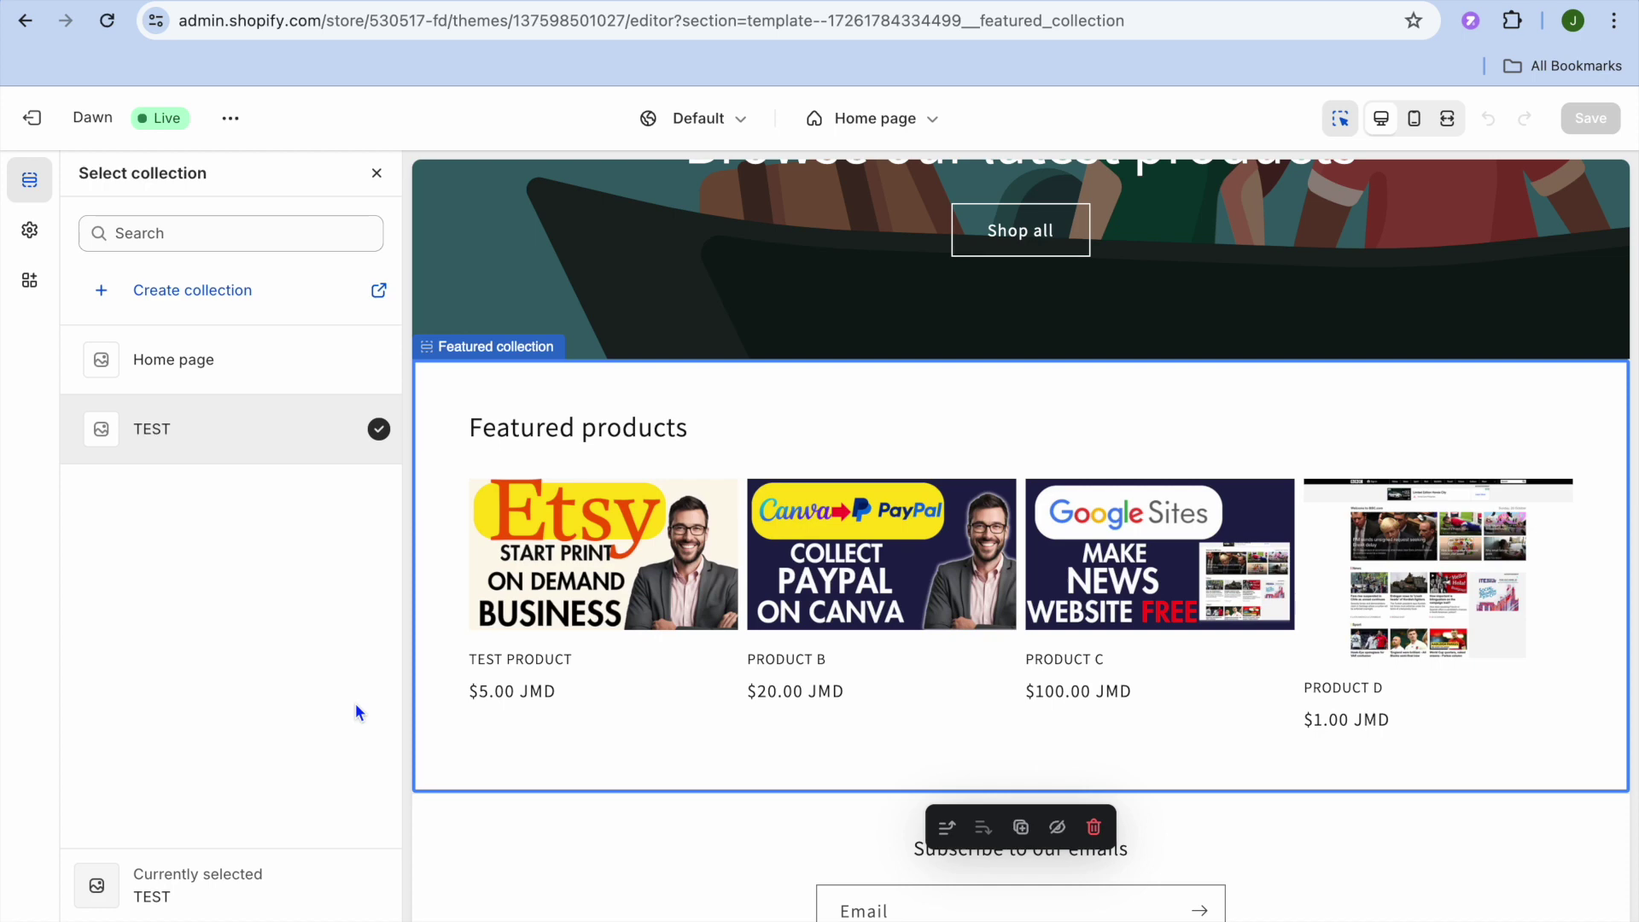
click(366, 912)
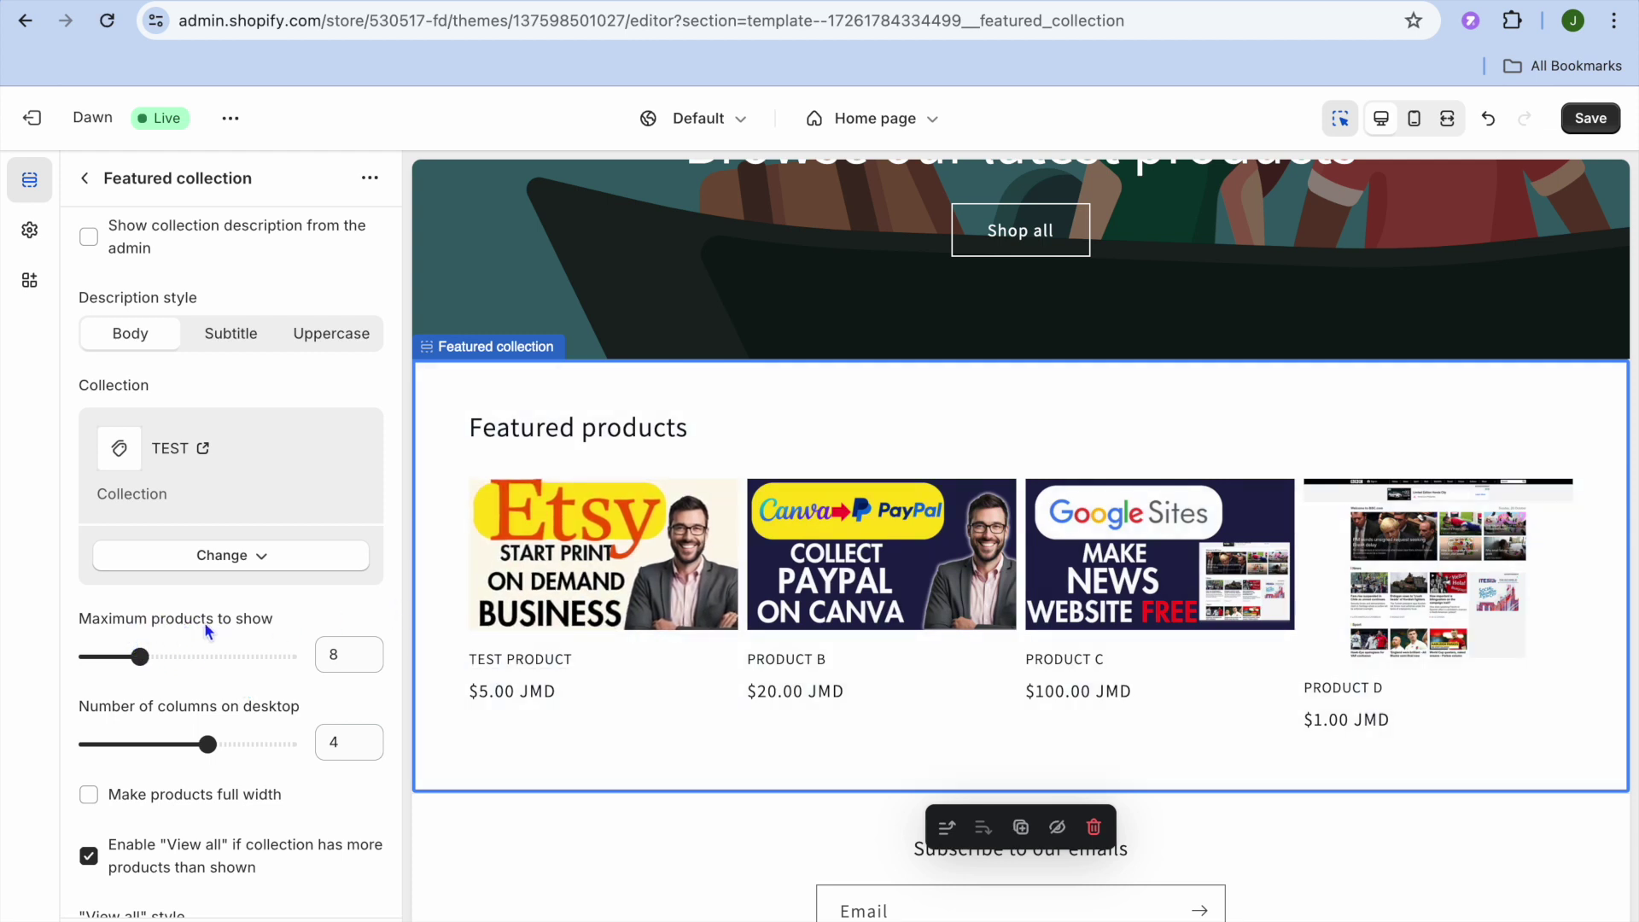
Step: Set Maximum products to show to 13 and save the theme changes
drag(142, 655, 323, 678)
drag(288, 656, 182, 657)
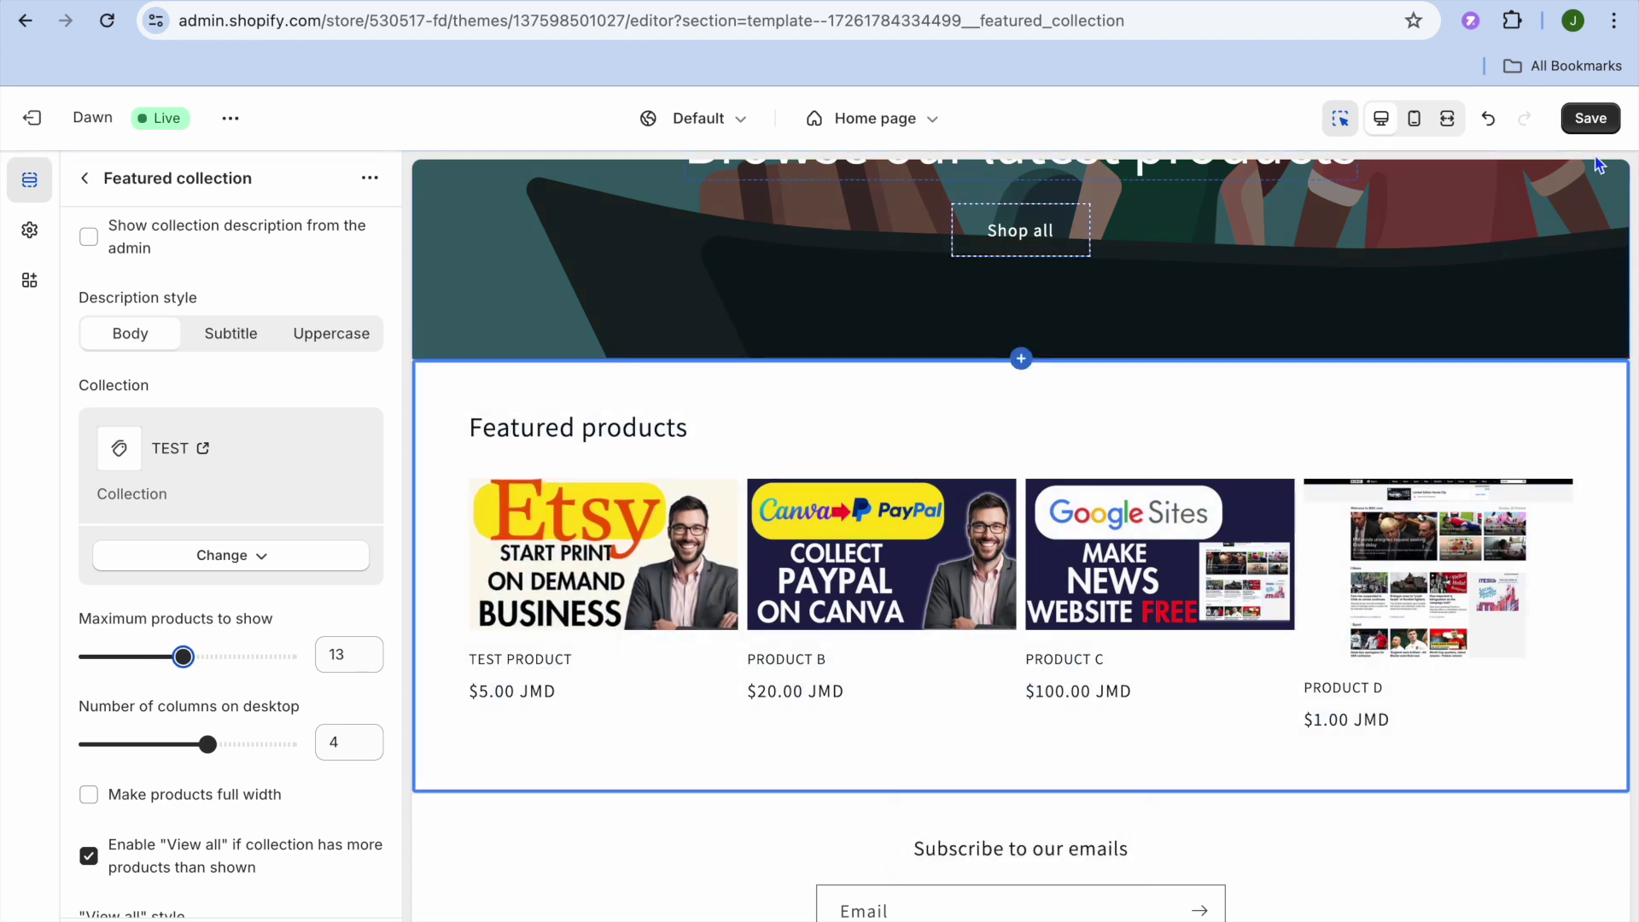
click(1589, 121)
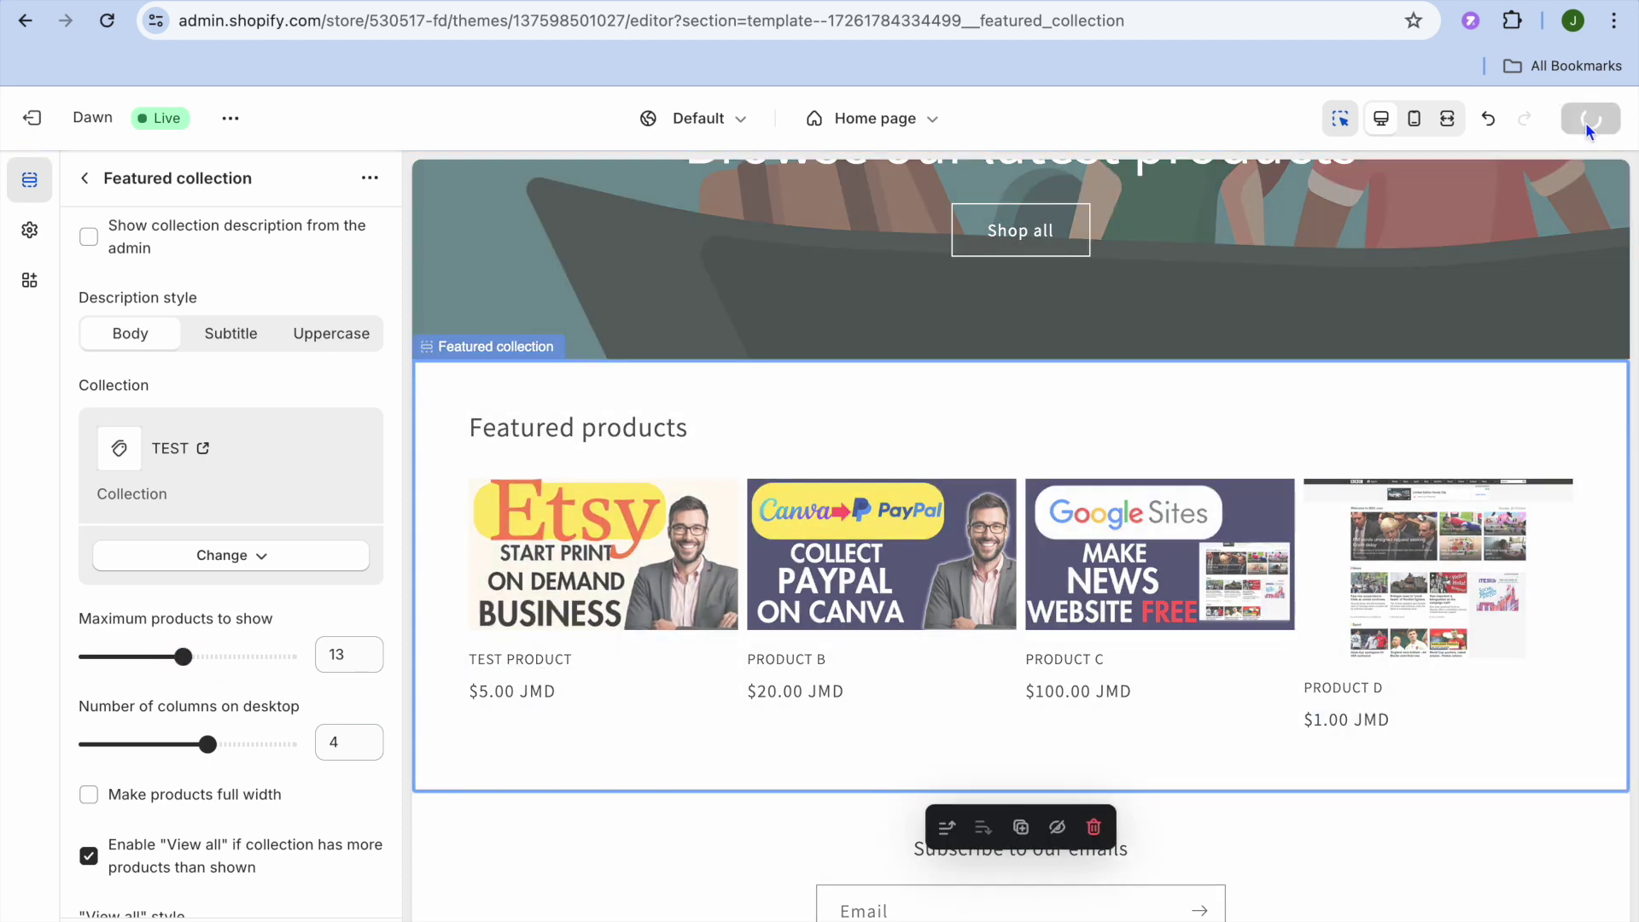